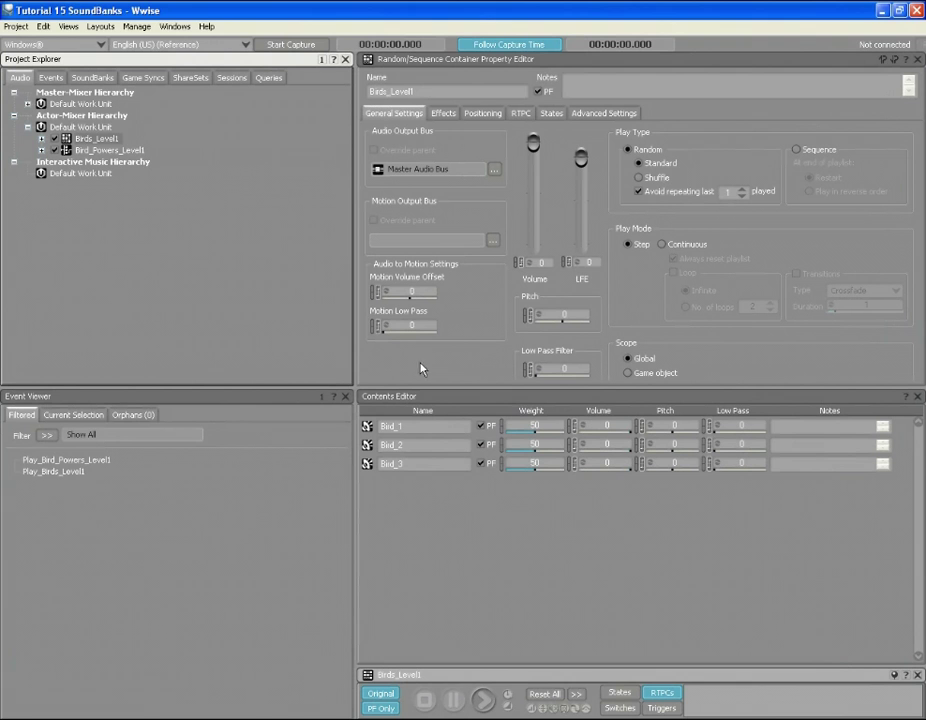
# - Create a SoundBank named Birds_Level1 under the Default Work Unit
pyautogui.click(88, 79)
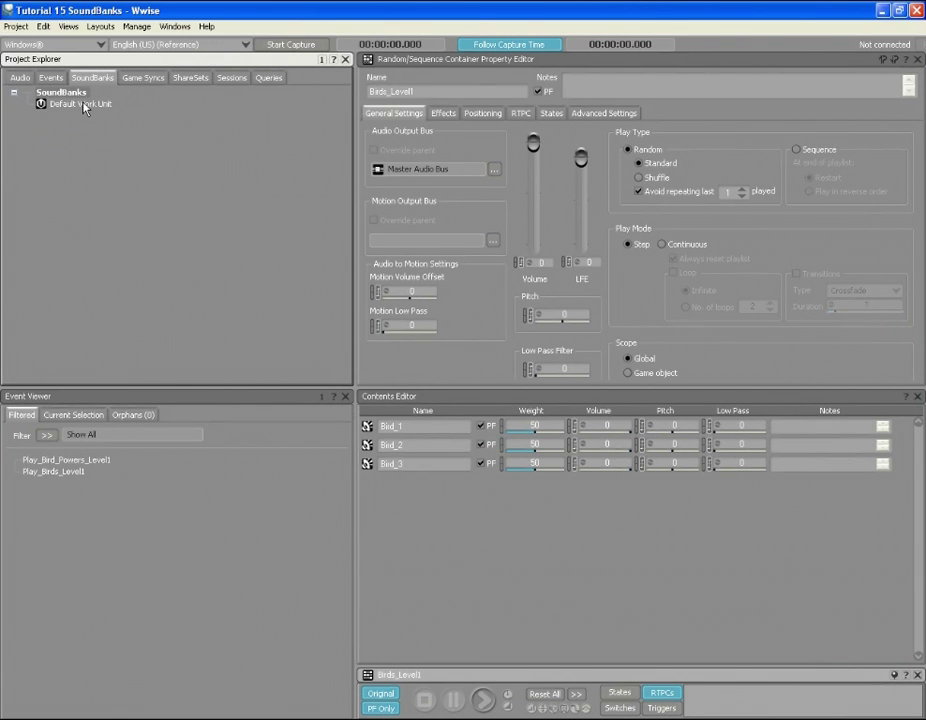
pyautogui.rightClick(84, 105)
pyautogui.moveTo(221, 233)
pyautogui.click(318, 239)
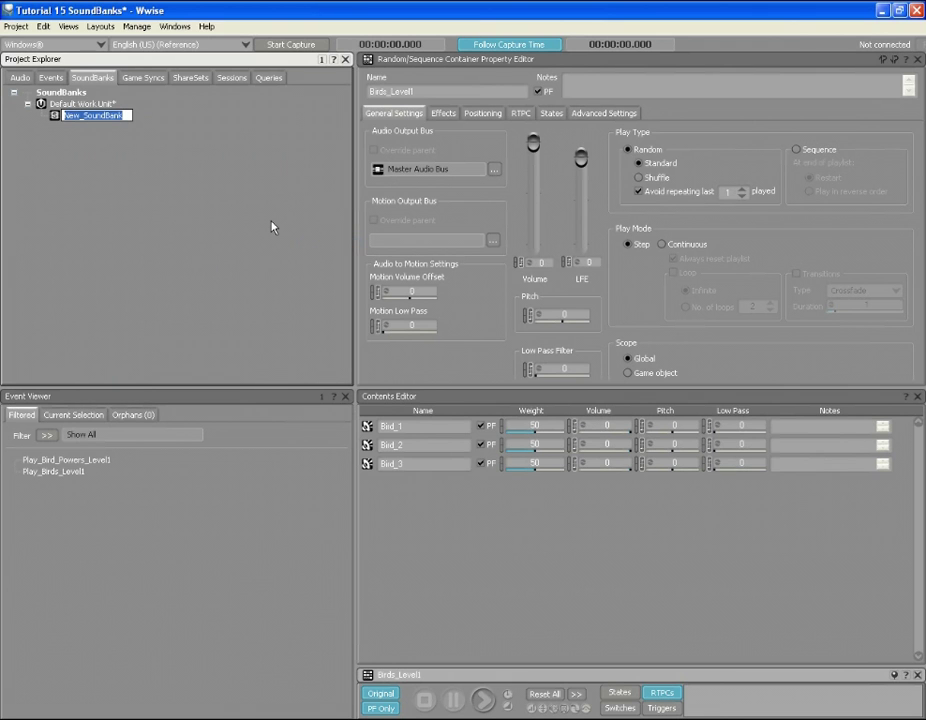
pyautogui.write('Birds')
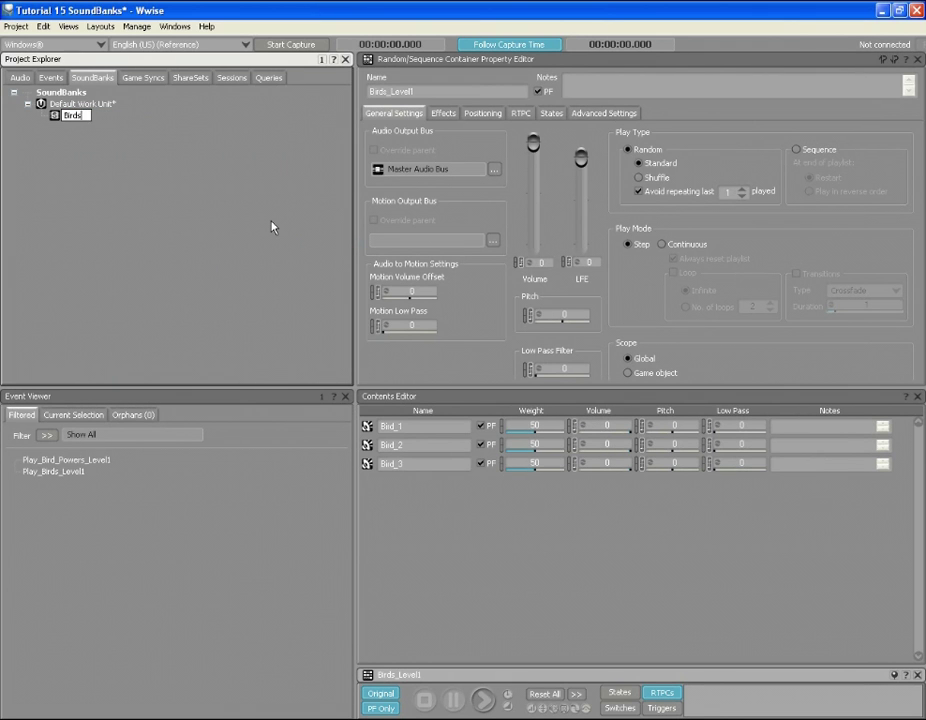
pyautogui.write('_Level1')
pyautogui.press('Return')
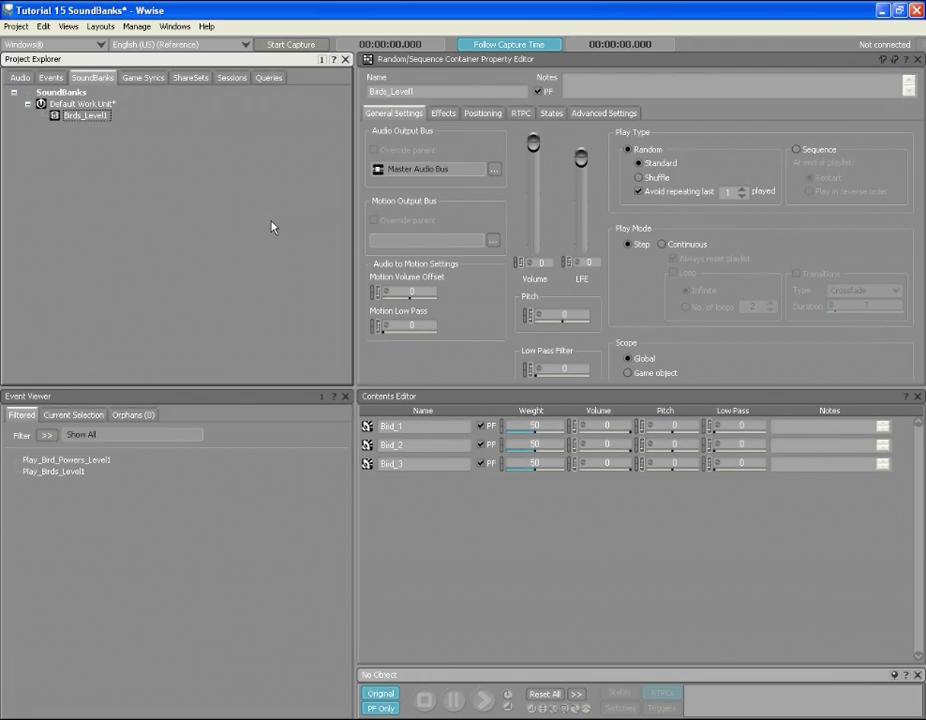
pyautogui.click(100, 26)
# - Switch to the SoundBank layout and load Birds_Level1 in the SoundBank Editor
pyautogui.click(115, 67)
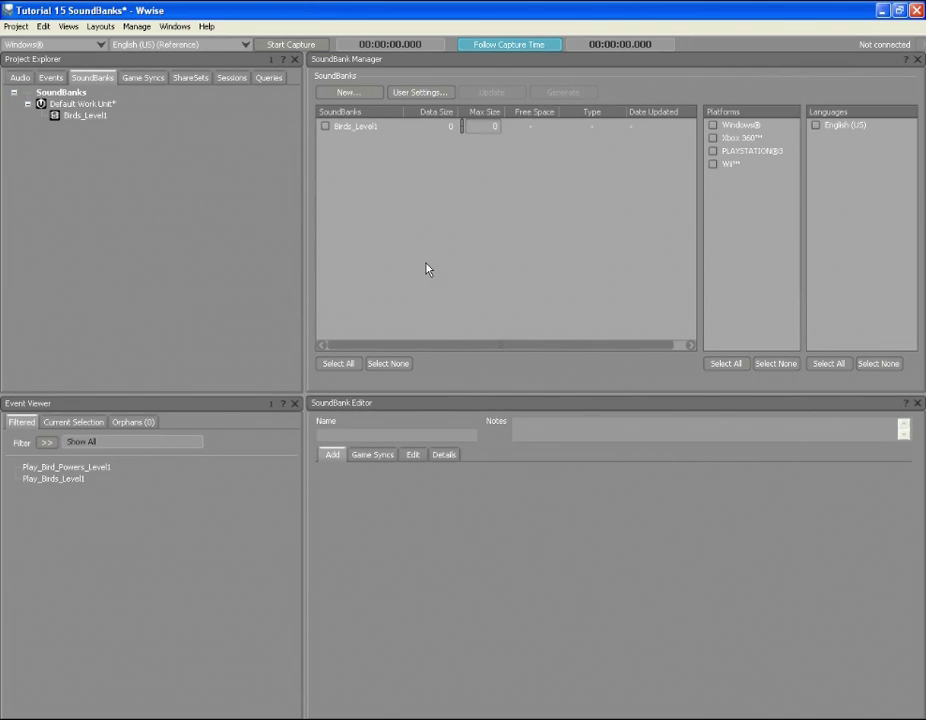
pyautogui.click(359, 127)
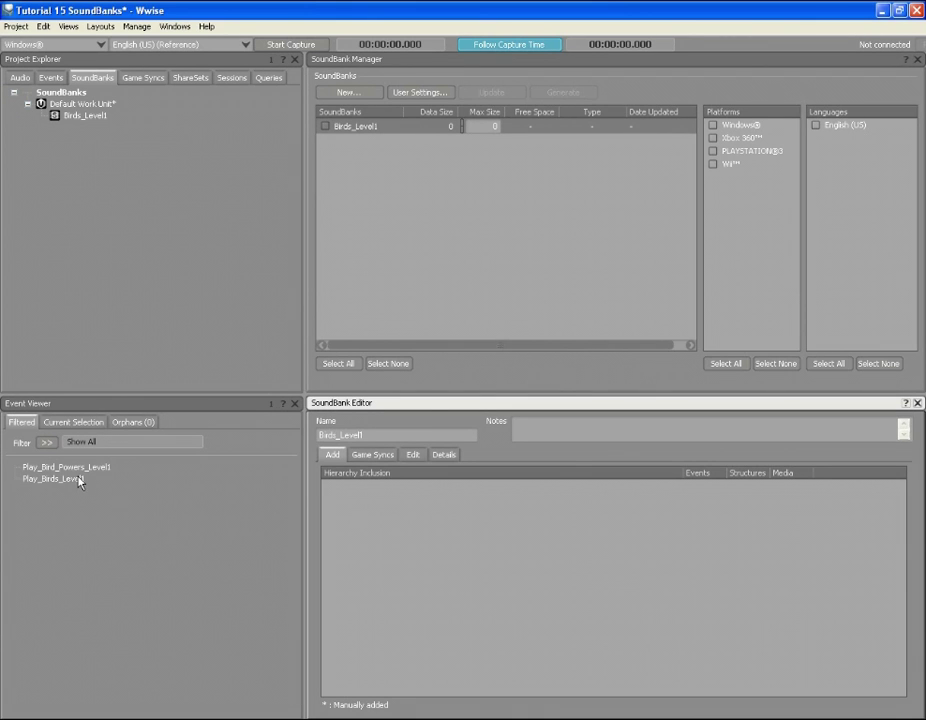
# - Add the Play_Birds_Level1 event to Birds_Level1, keeping only its media included
pyautogui.moveTo(80, 482); pyautogui.dragTo(365, 515)
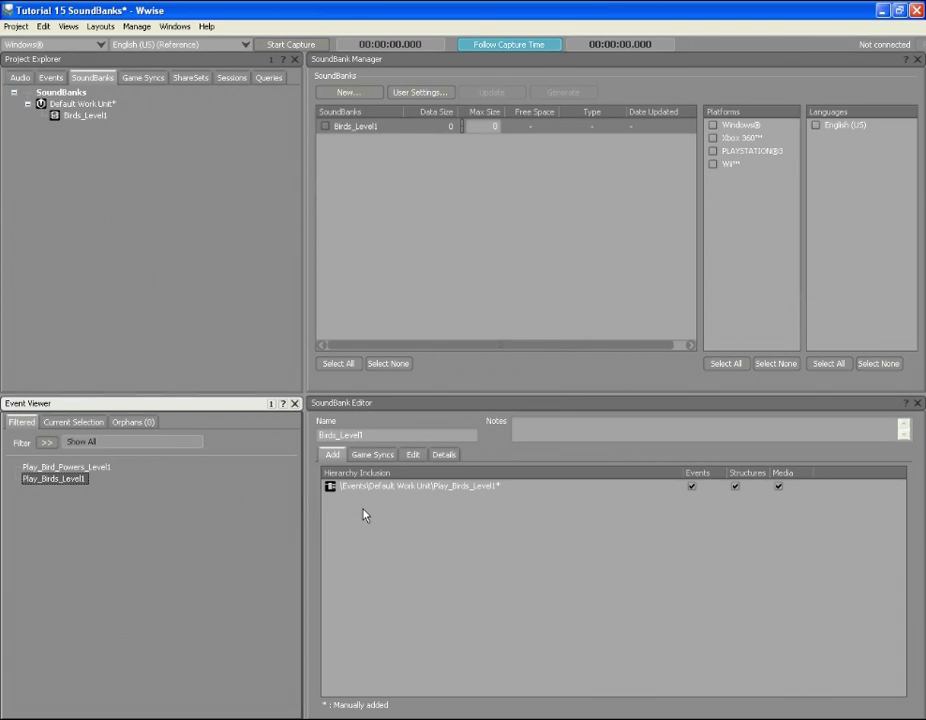
pyautogui.click(412, 455)
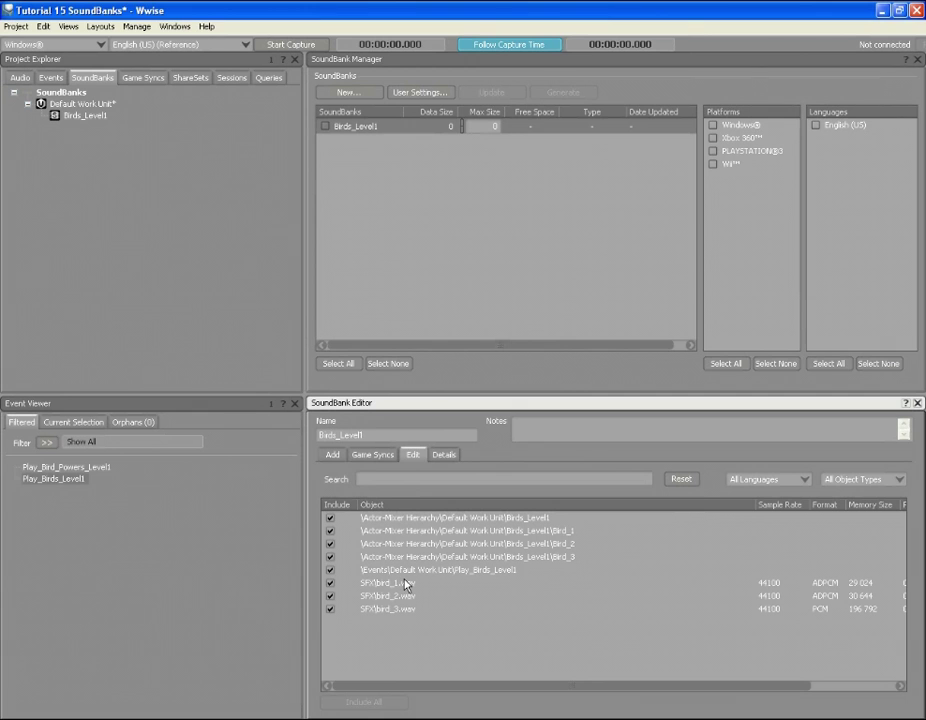
pyautogui.click(333, 455)
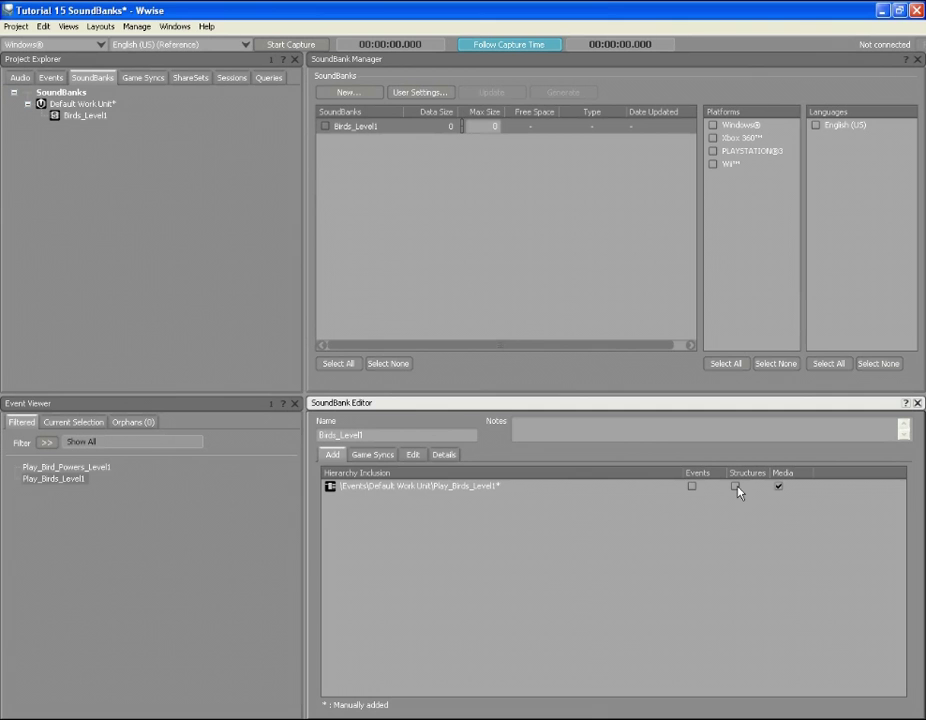
# - List the bank's included objects: bird_1.wav and bird_2.wav (ADPCM), bird_3.wav (PCM)
pyautogui.click(421, 456)
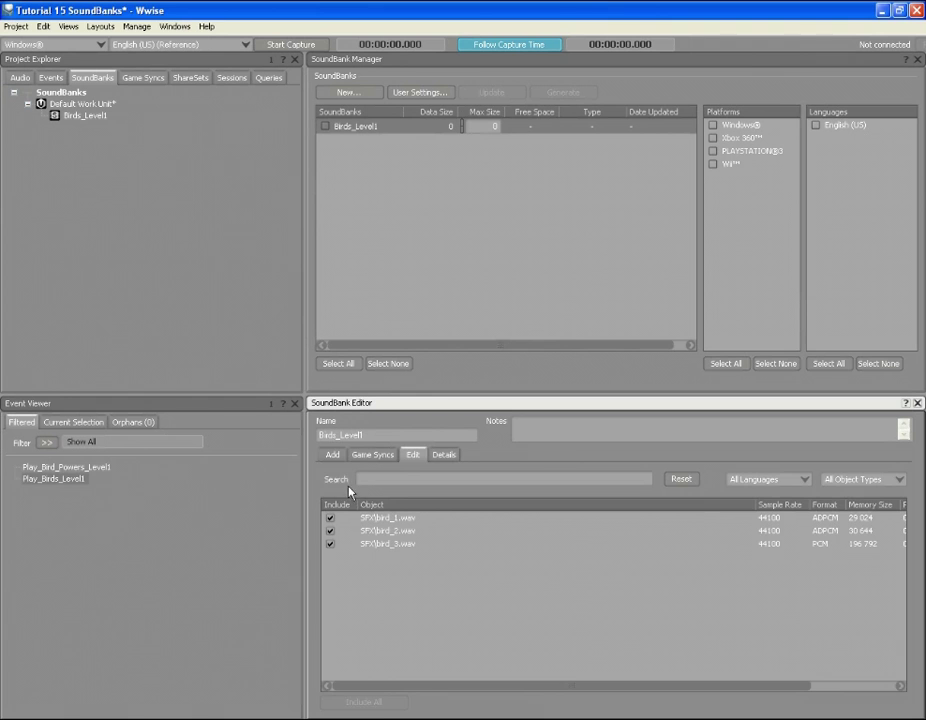
# - Add Play_Bird_Powers_Level1 to Birds_Level1 with the Power\Super state excluded
pyautogui.click(333, 455)
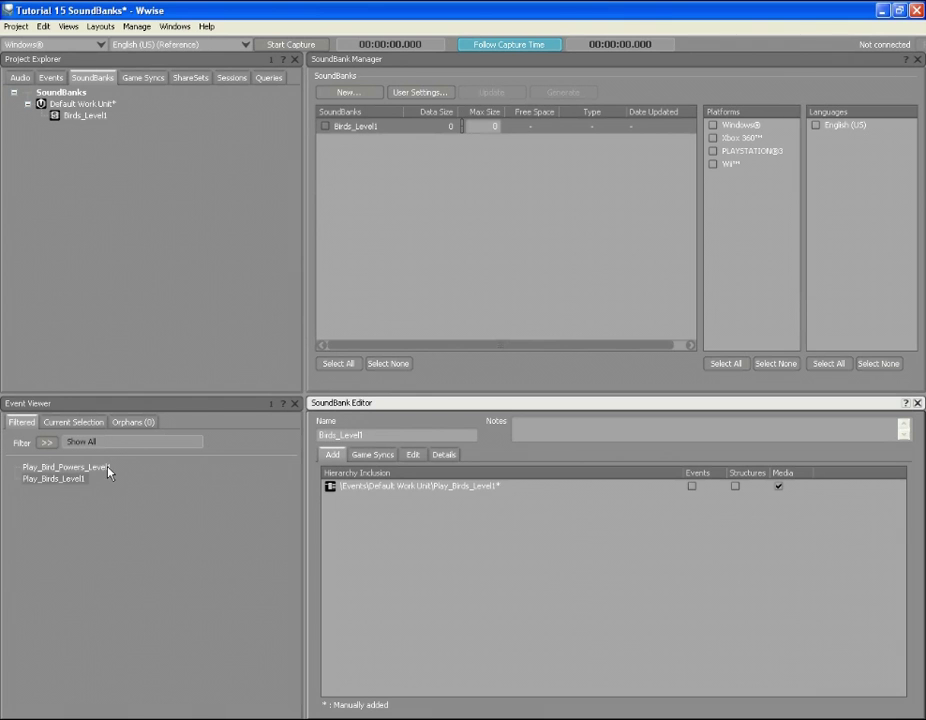
pyautogui.moveTo(110, 468); pyautogui.dragTo(371, 477)
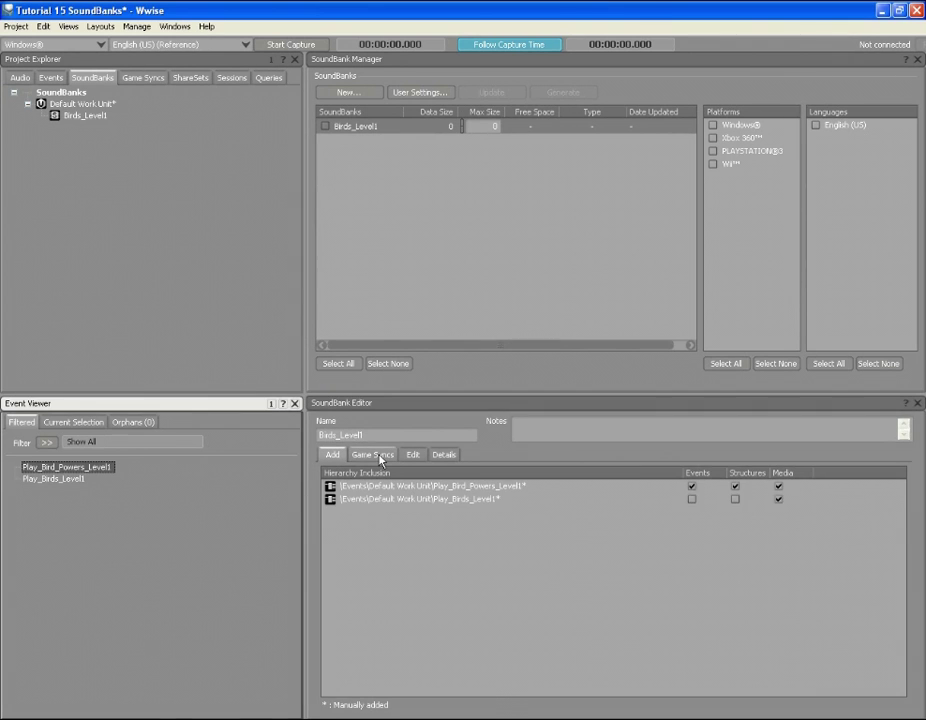
pyautogui.click(378, 457)
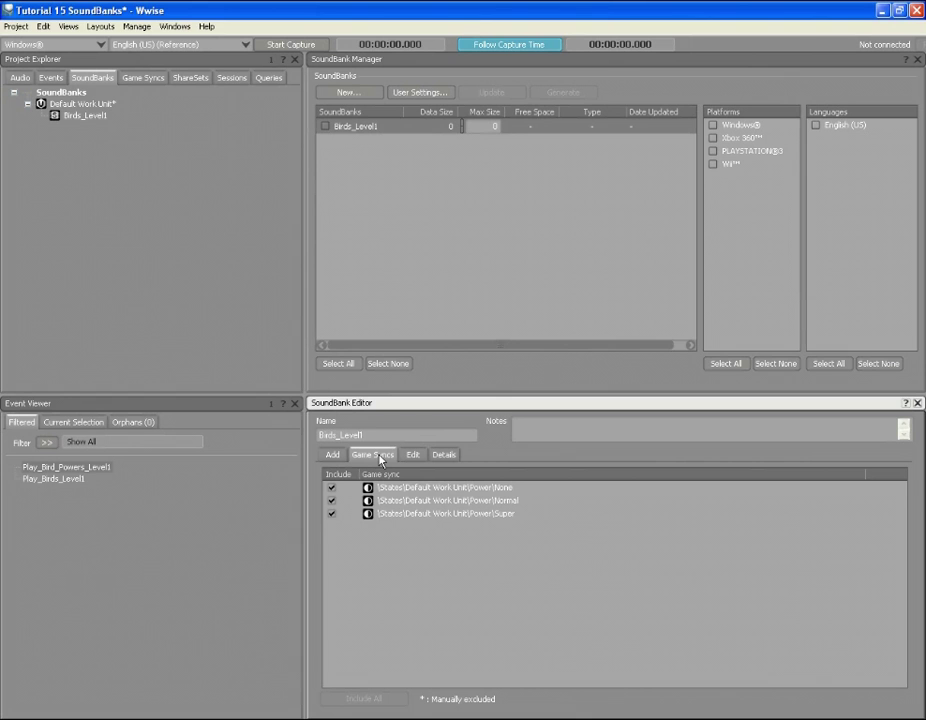
pyautogui.click(331, 514)
pyautogui.click(414, 455)
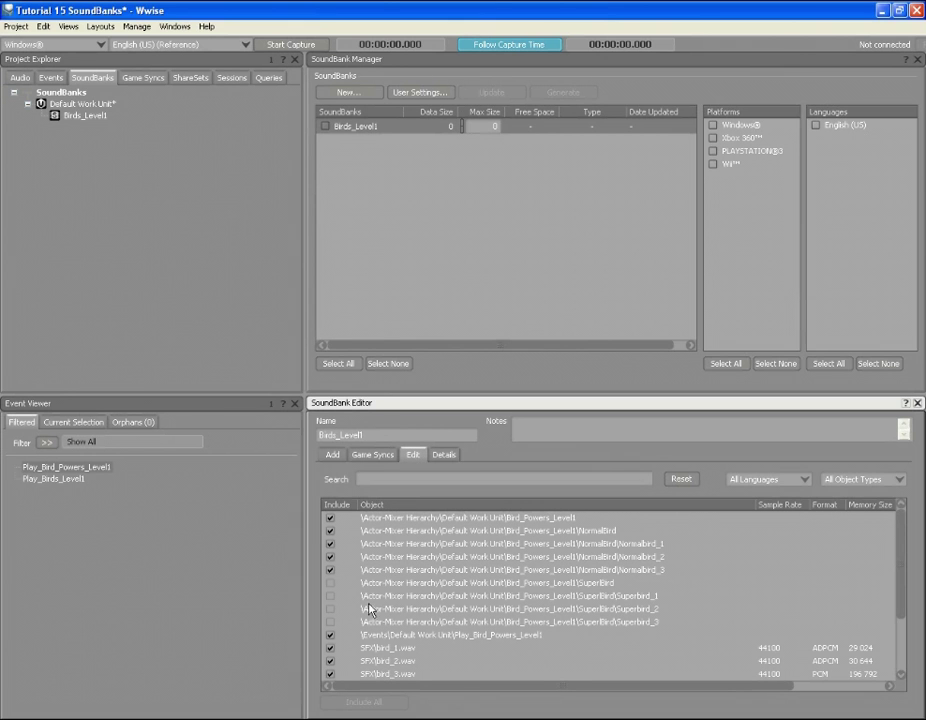
pyautogui.click(900, 675)
pyautogui.click(900, 675)
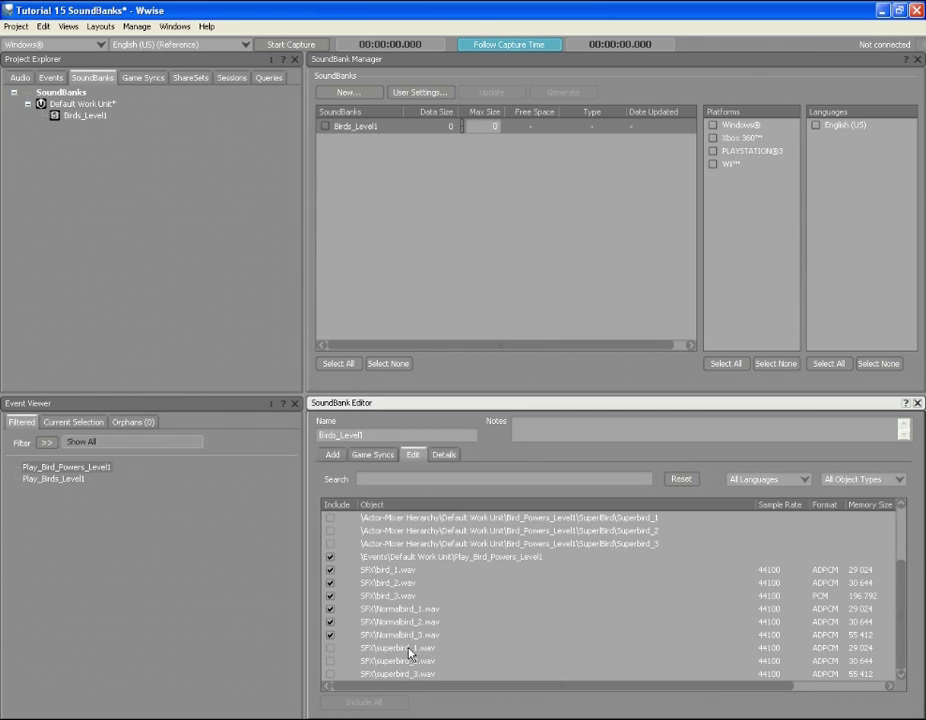
pyautogui.moveTo(537, 690); pyautogui.dragTo(647, 684)
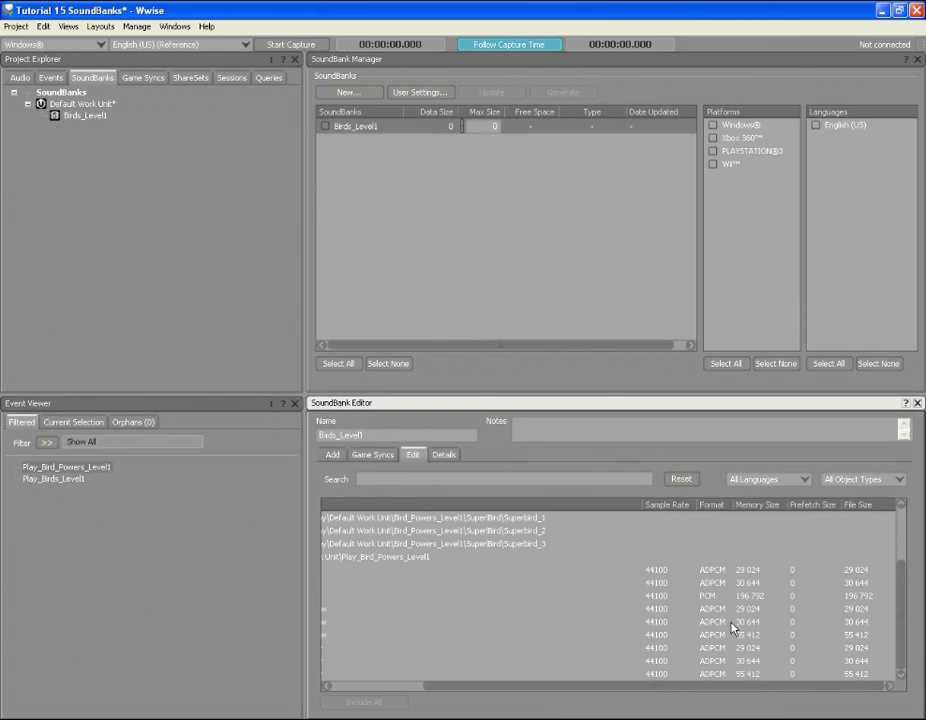
# - Convert bird_3.wav from PCM to ADPCM for Windows, shrinking it to 55 412 bytes
pyautogui.click(703, 598)
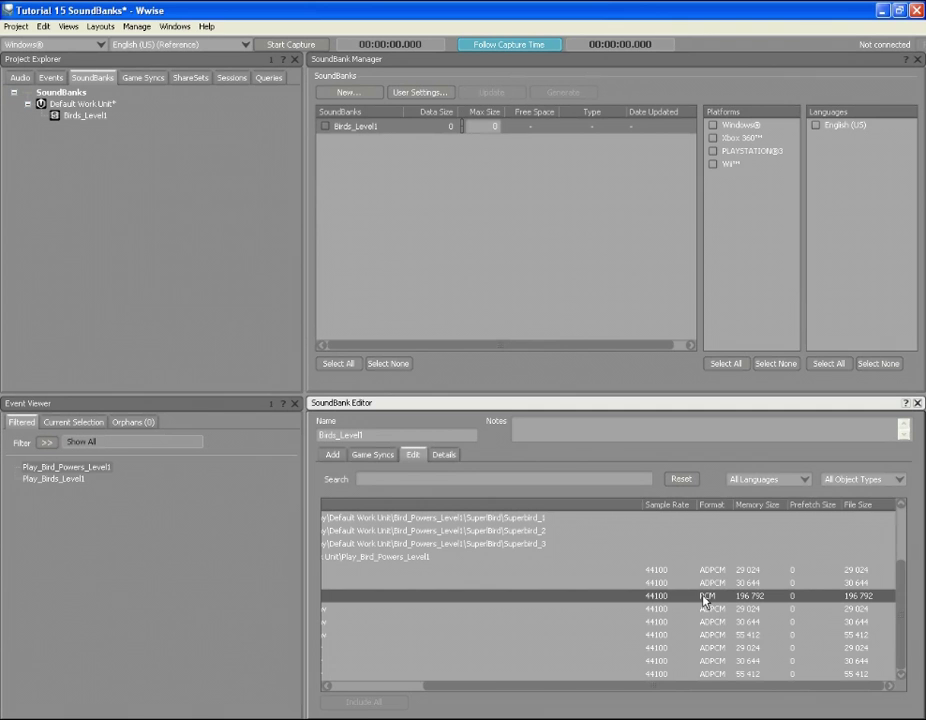
pyautogui.rightClick(697, 601)
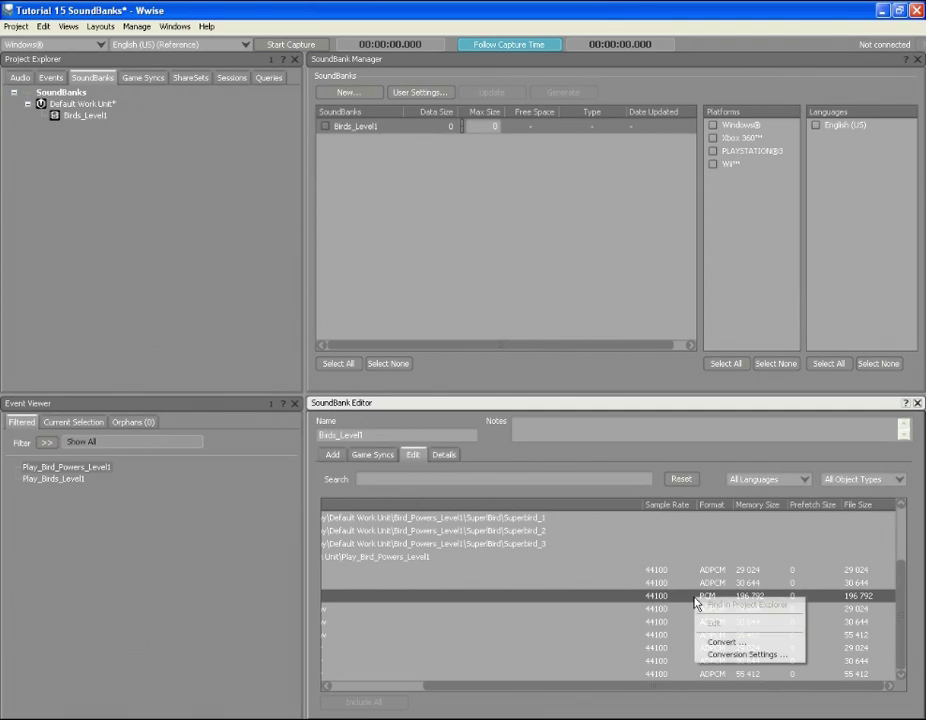
pyautogui.click(730, 654)
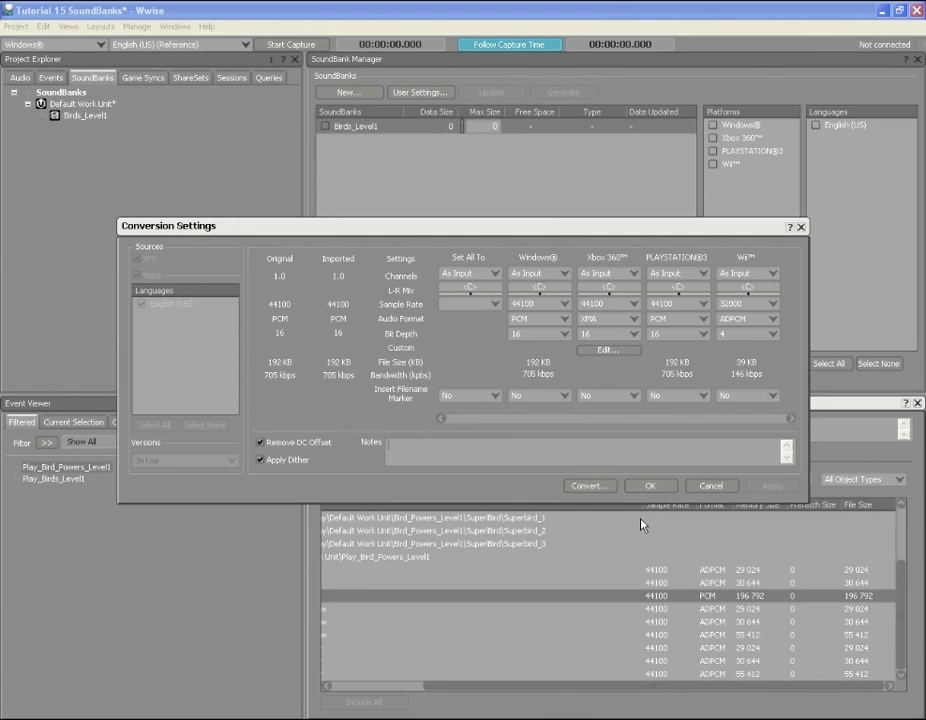
pyautogui.click(567, 322)
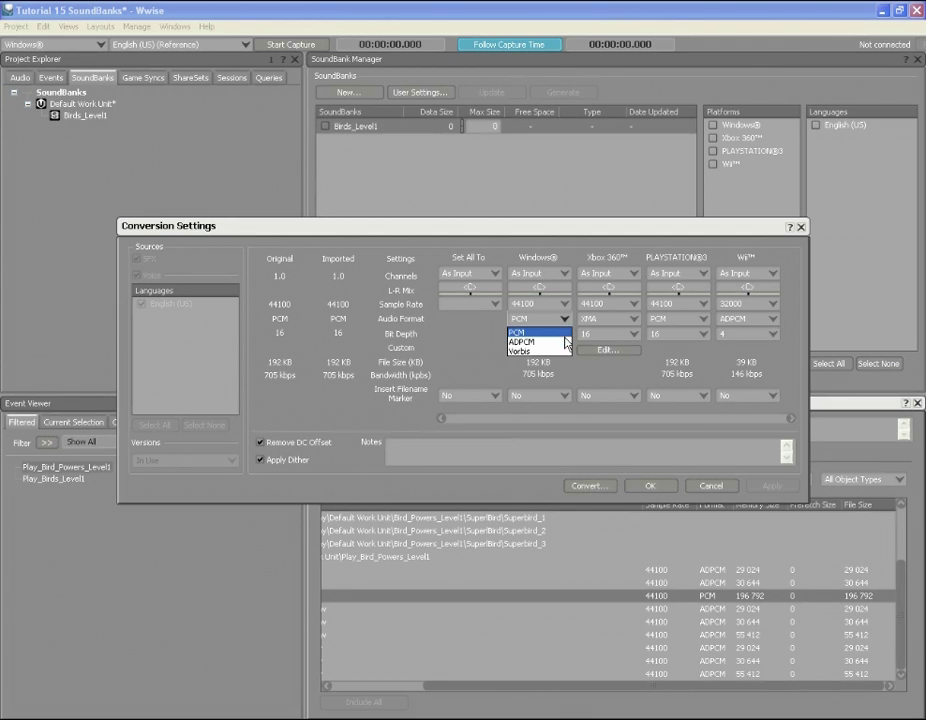
pyautogui.click(565, 341)
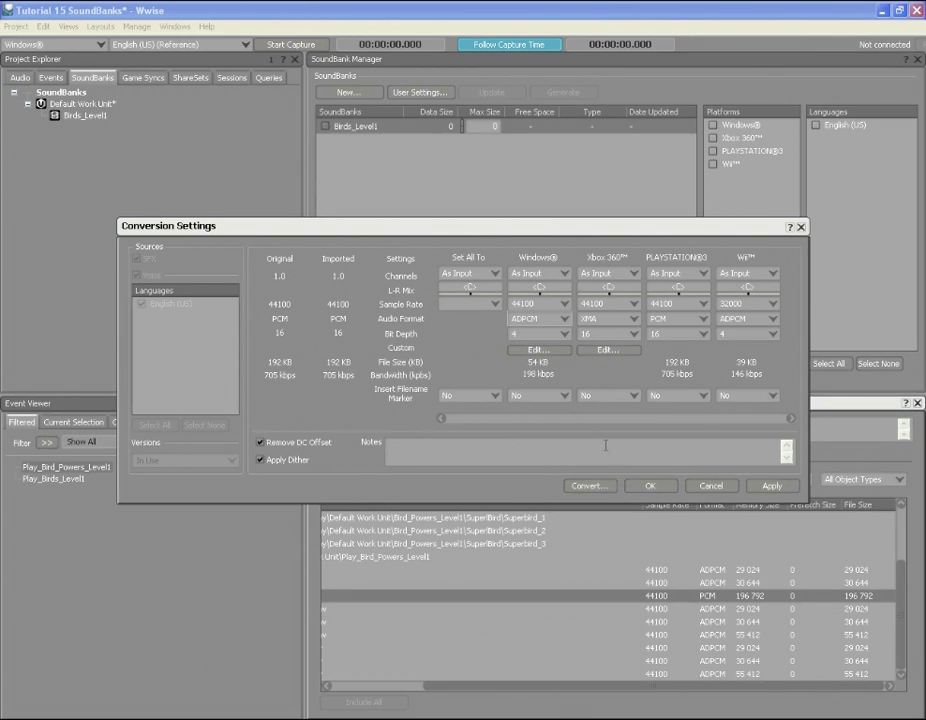
pyautogui.click(589, 485)
pyautogui.click(476, 458)
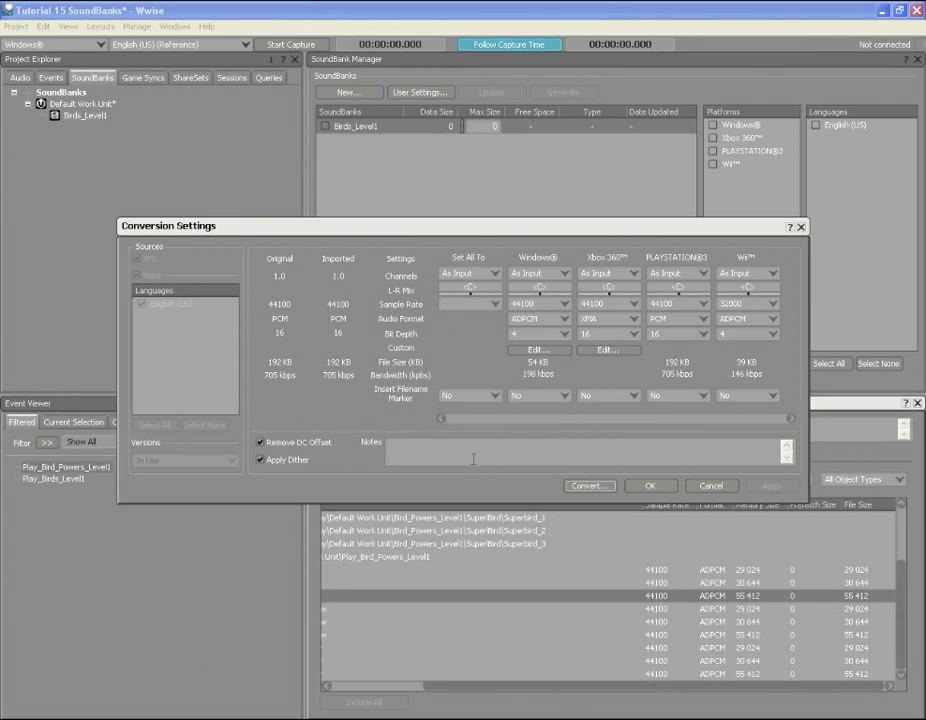
pyautogui.click(651, 486)
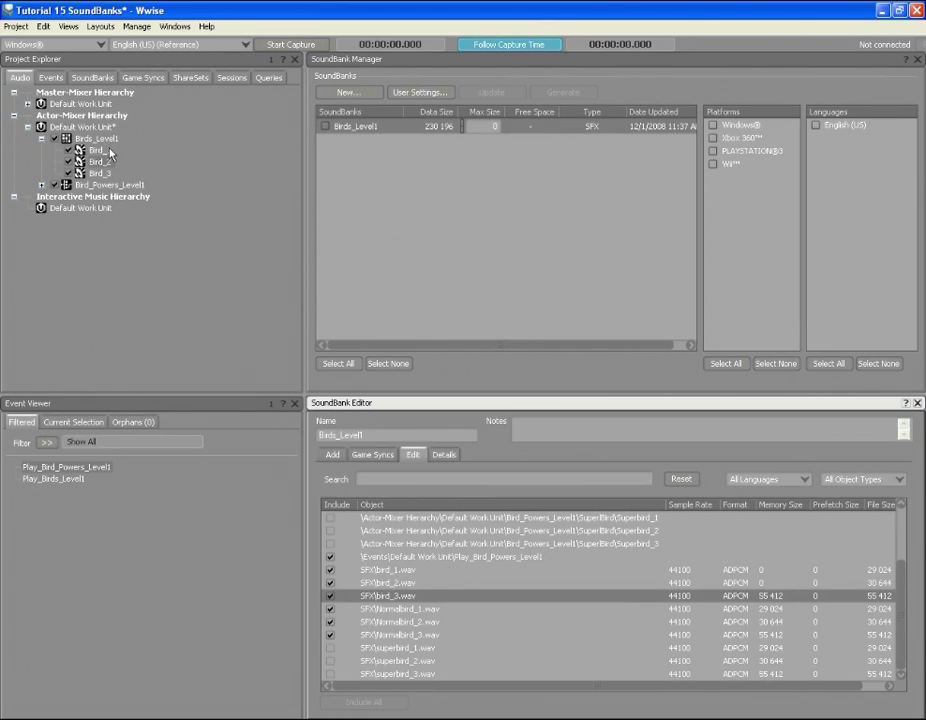
# - Check the Pre-Generation (None) and Post-Generation (Copy Streamed Files) steps, then cancel Project Settings
pyautogui.click(17, 27)
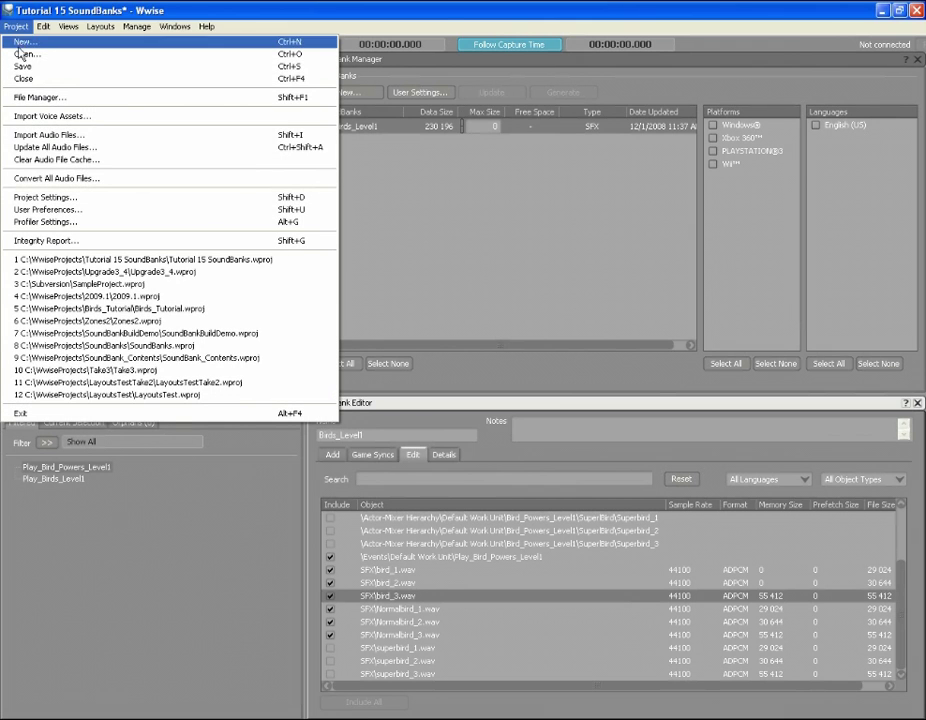
pyautogui.click(50, 197)
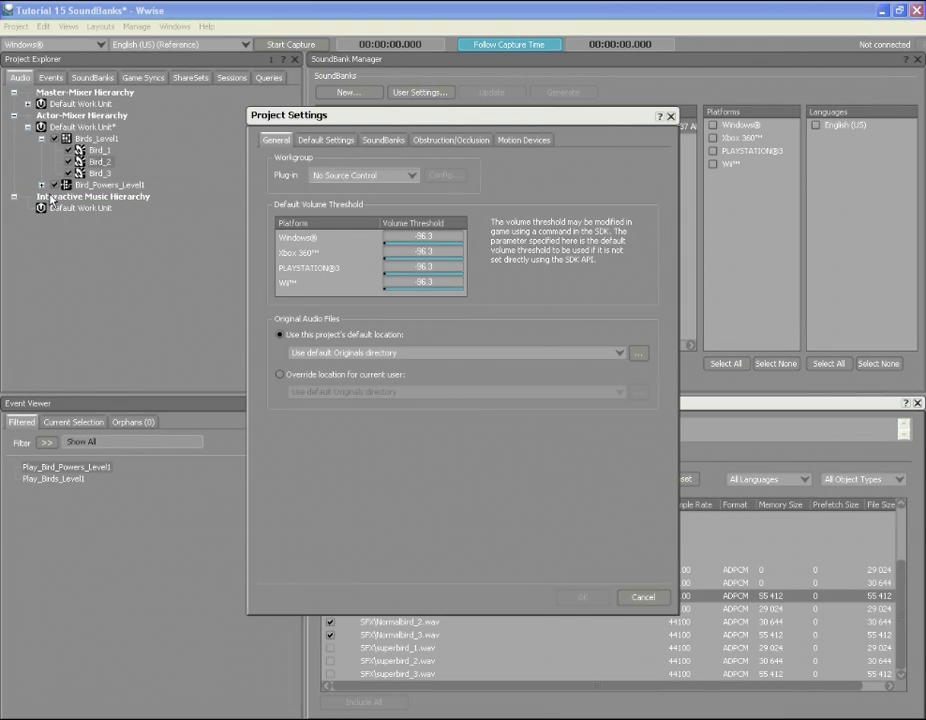
pyautogui.click(385, 141)
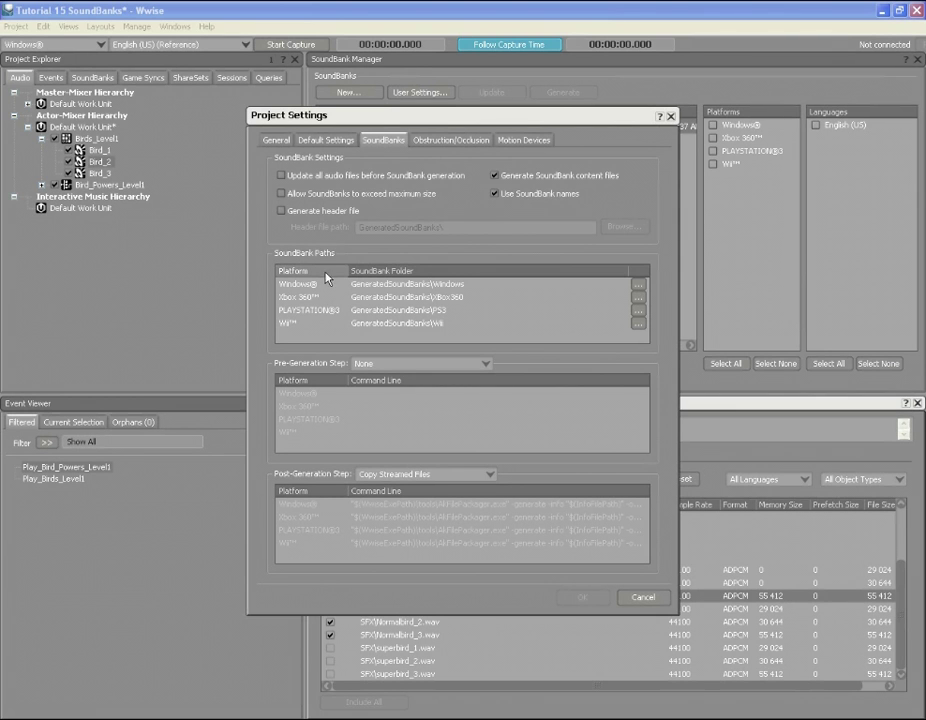
pyautogui.click(485, 364)
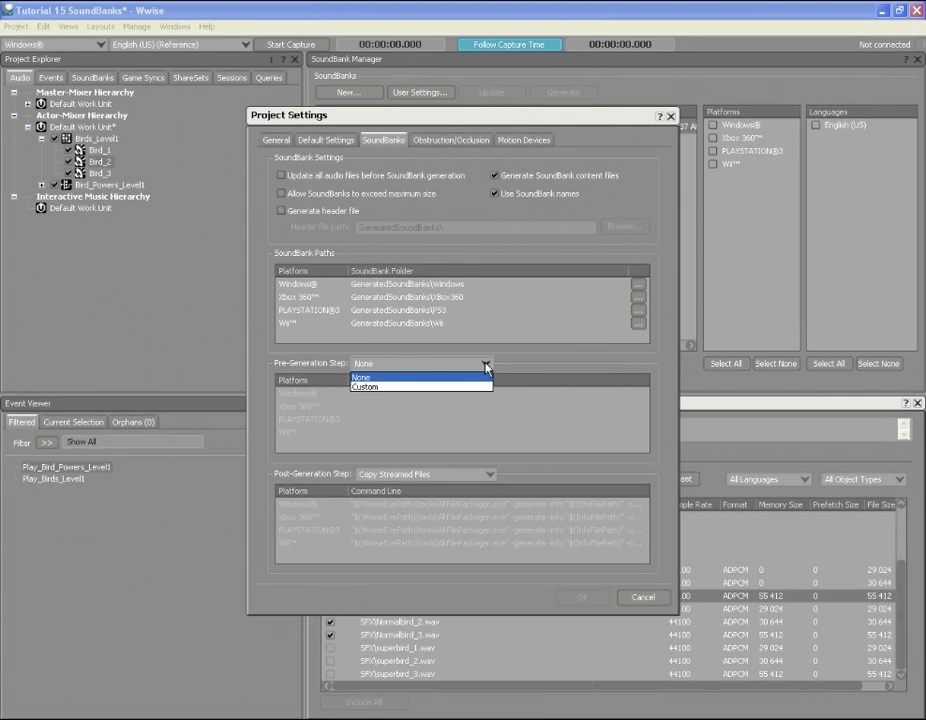
pyautogui.click(486, 366)
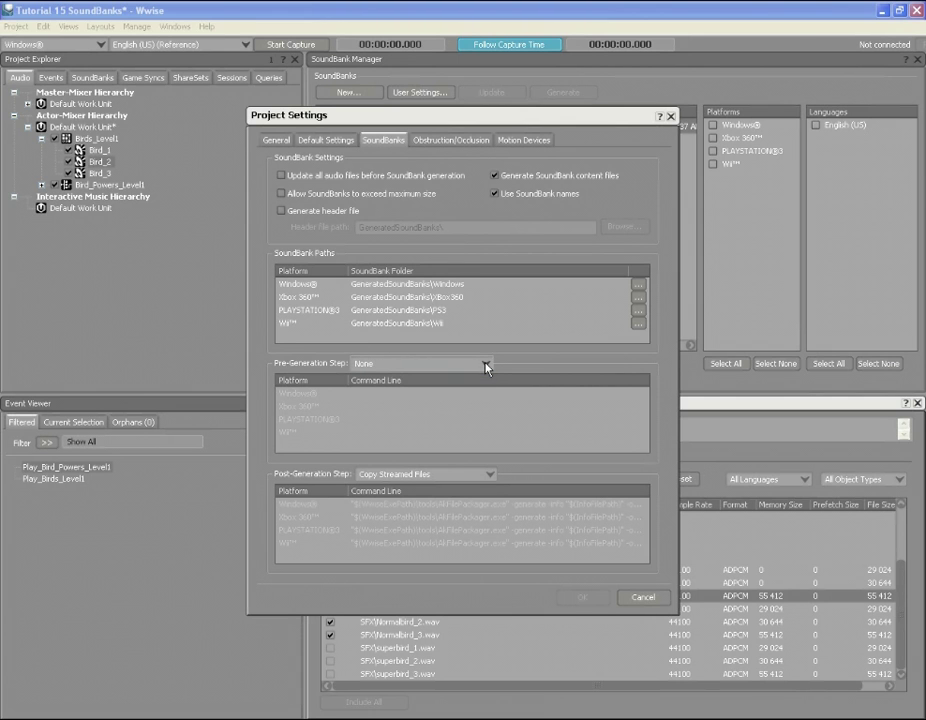
pyautogui.click(490, 475)
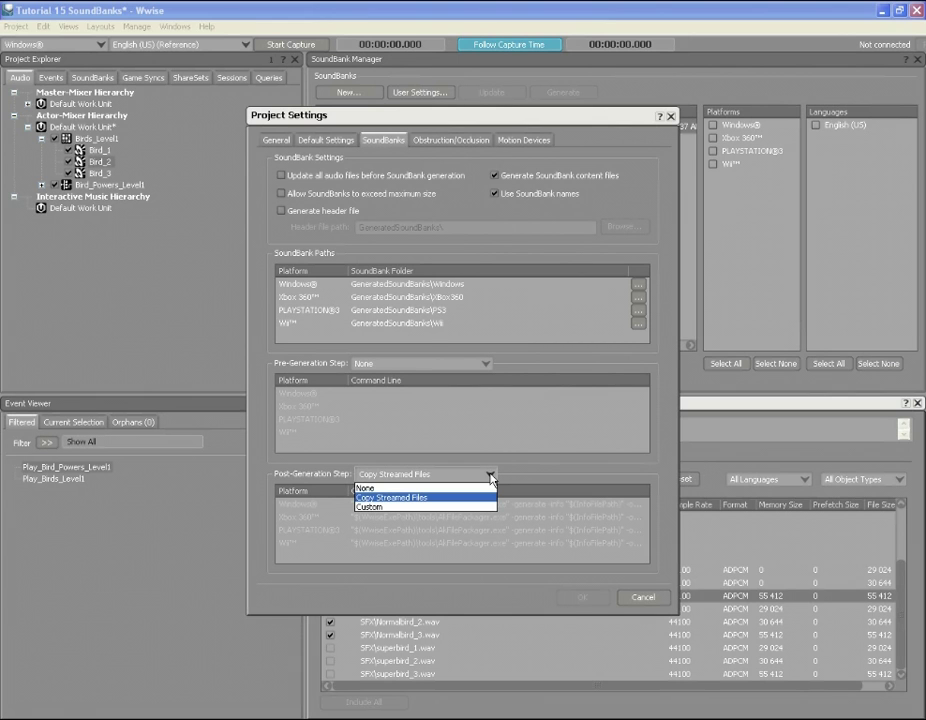
pyautogui.click(491, 476)
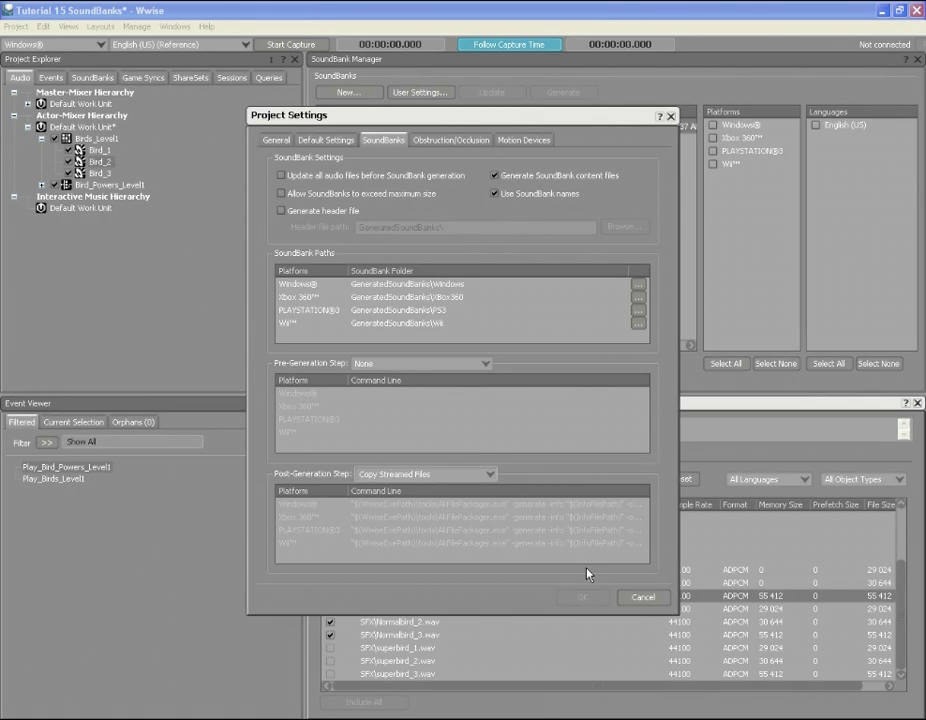
pyautogui.click(642, 598)
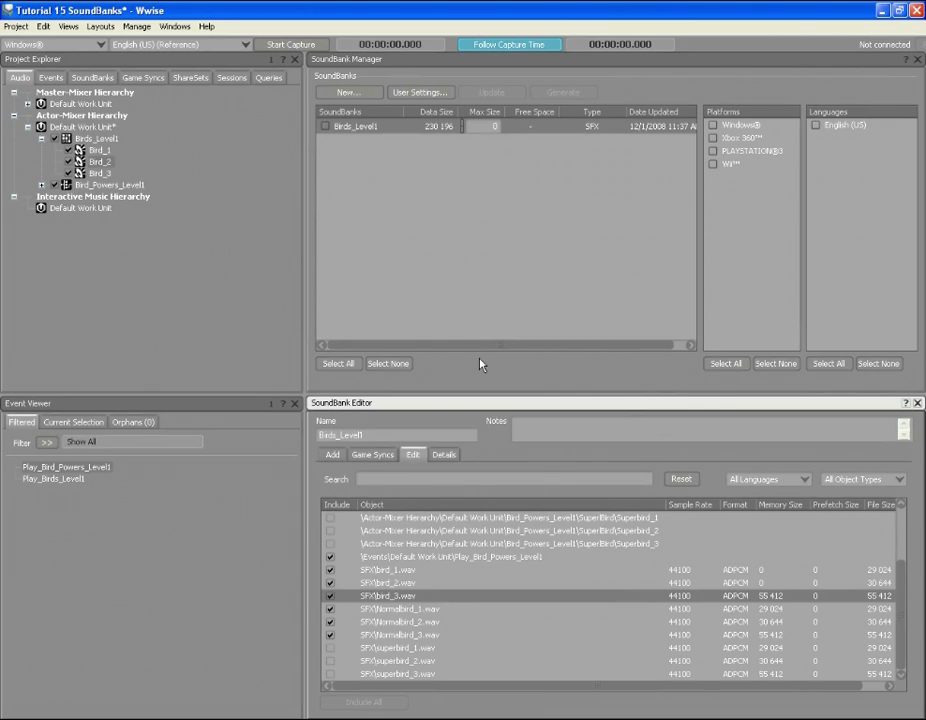
# - Generate the Birds_Level1 bank for Windows and English (US)
pyautogui.click(325, 127)
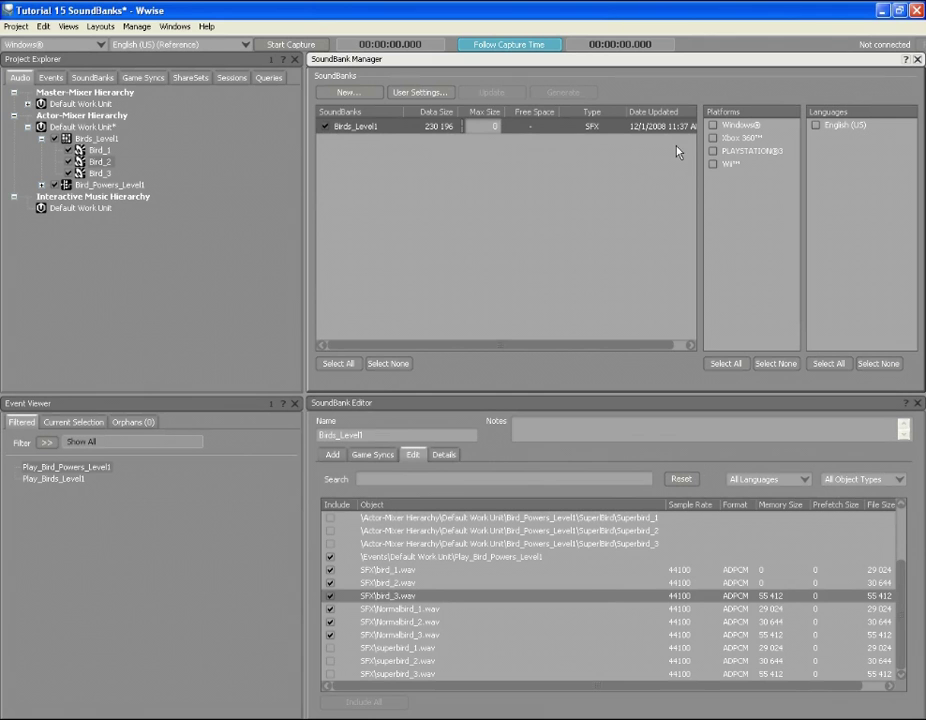
pyautogui.click(712, 126)
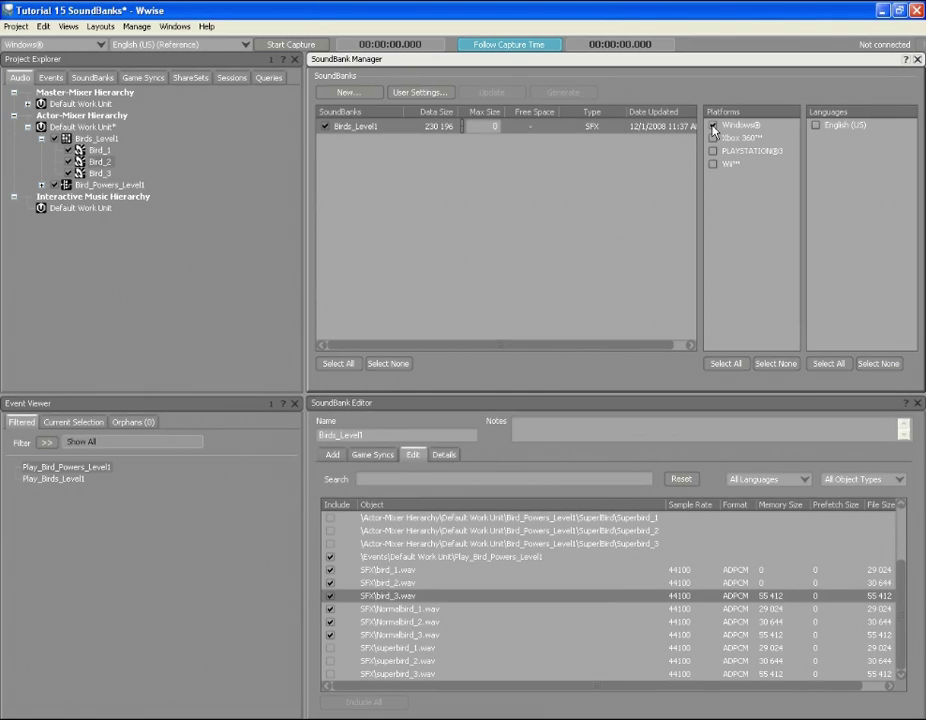
pyautogui.click(814, 126)
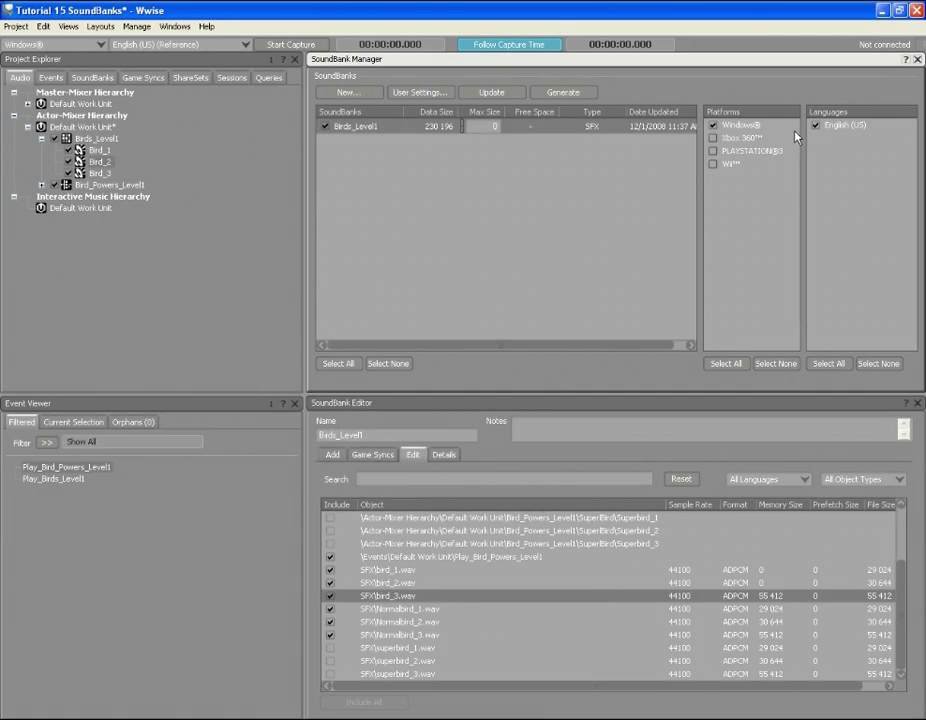
pyautogui.click(566, 92)
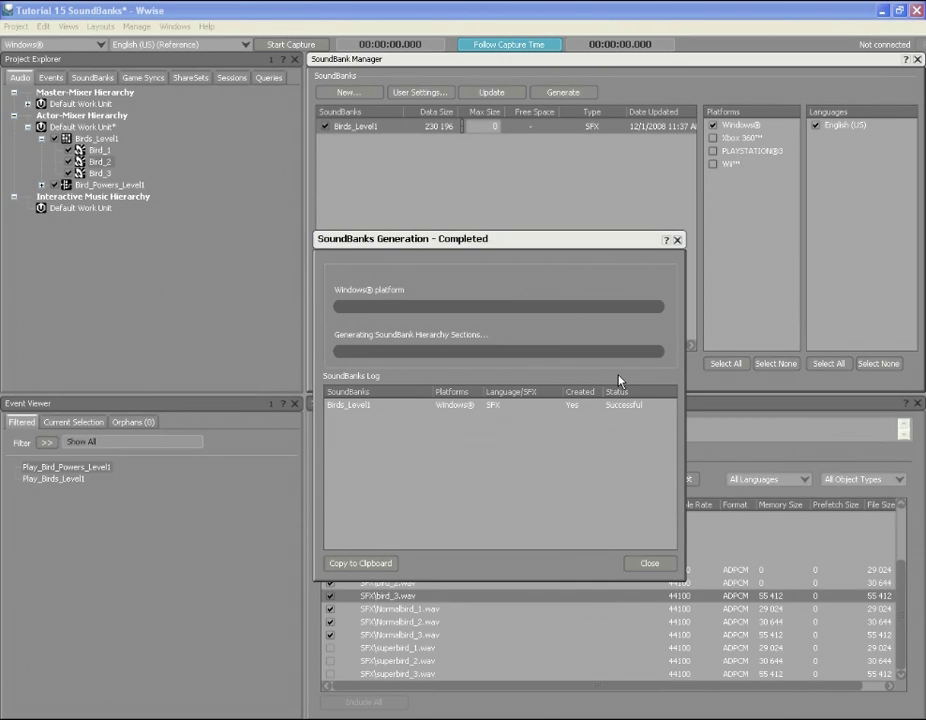
# - Dismiss the generation results and switch to the GeneratedSoundBanks\Windows folder
pyautogui.click(649, 564)
pyautogui.hotkey('alt', 'Tab')
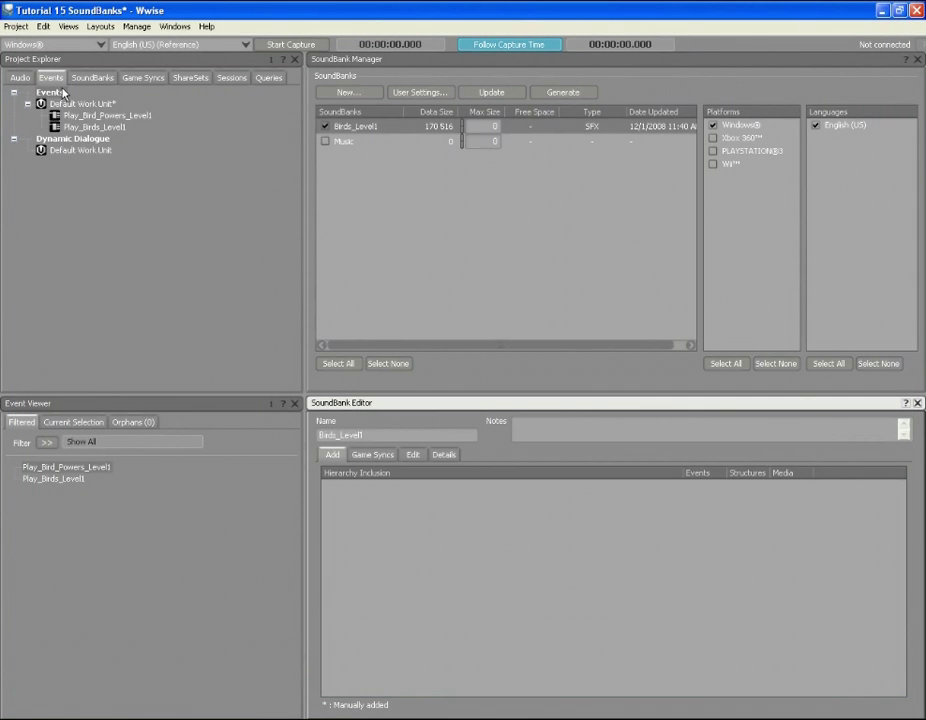
# - Include the Events work unit in Birds_Level1 and Interactive Music Hierarchy, fully included, in Music
pyautogui.moveTo(62, 93); pyautogui.dragTo(338, 500)
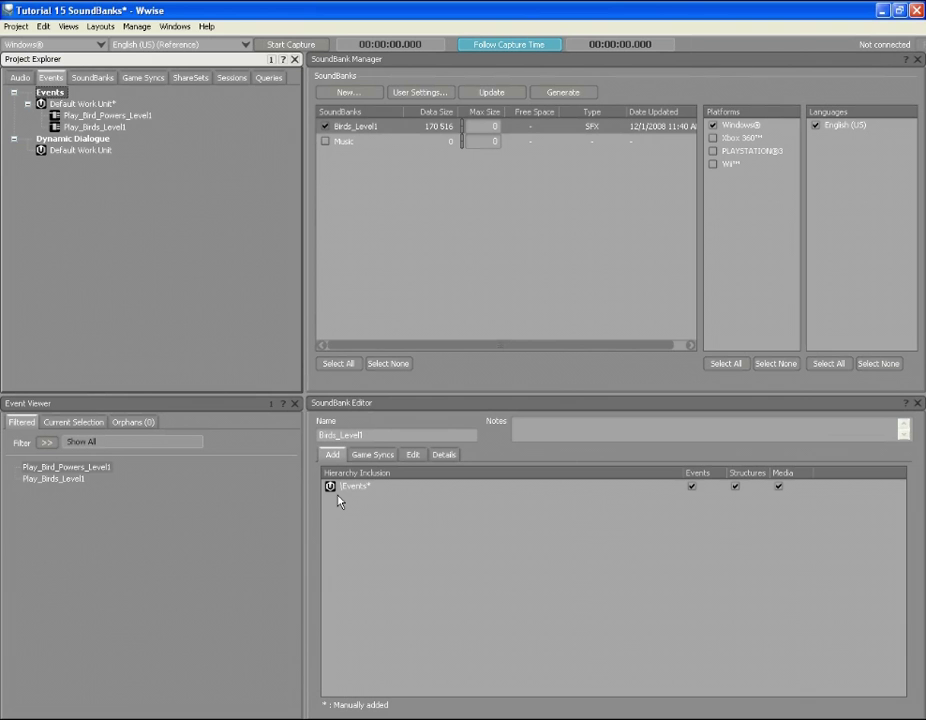
pyautogui.click(344, 143)
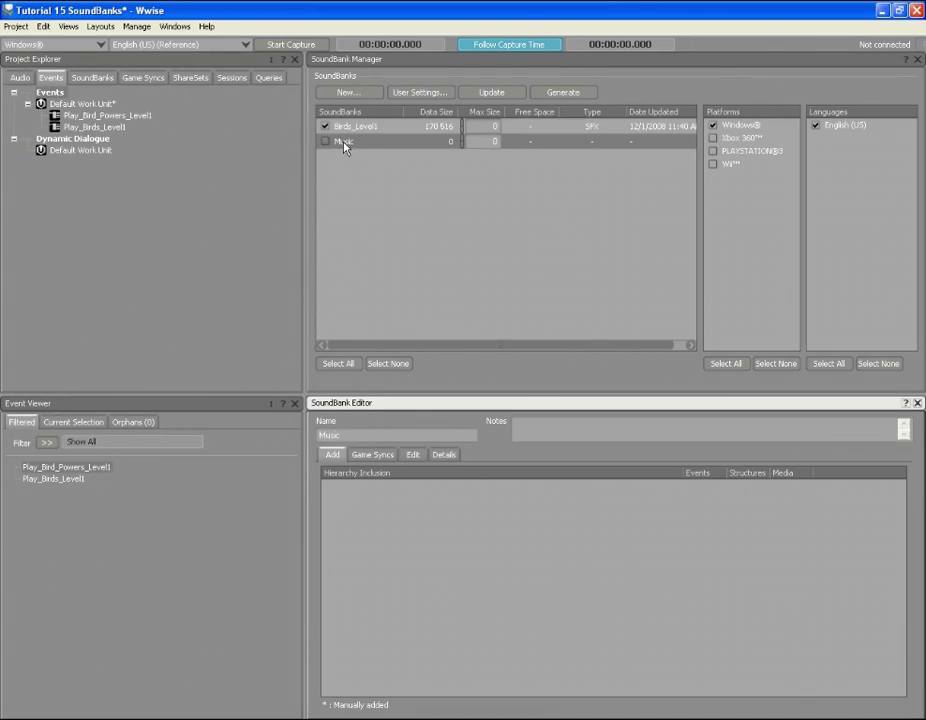
pyautogui.click(20, 77)
pyautogui.moveTo(52, 167); pyautogui.dragTo(342, 511)
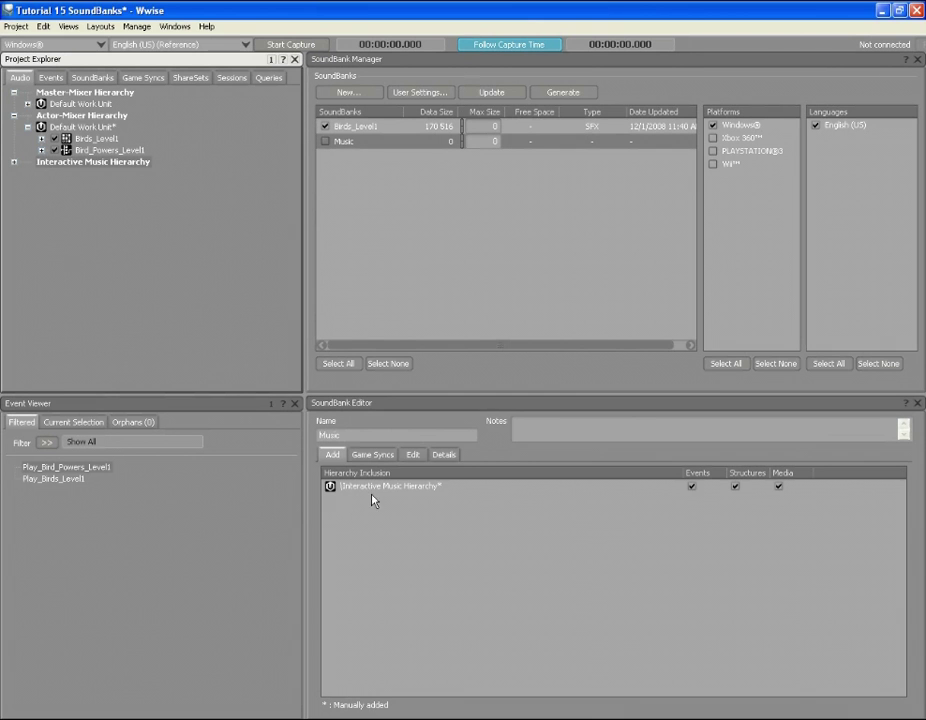
pyautogui.click(412, 454)
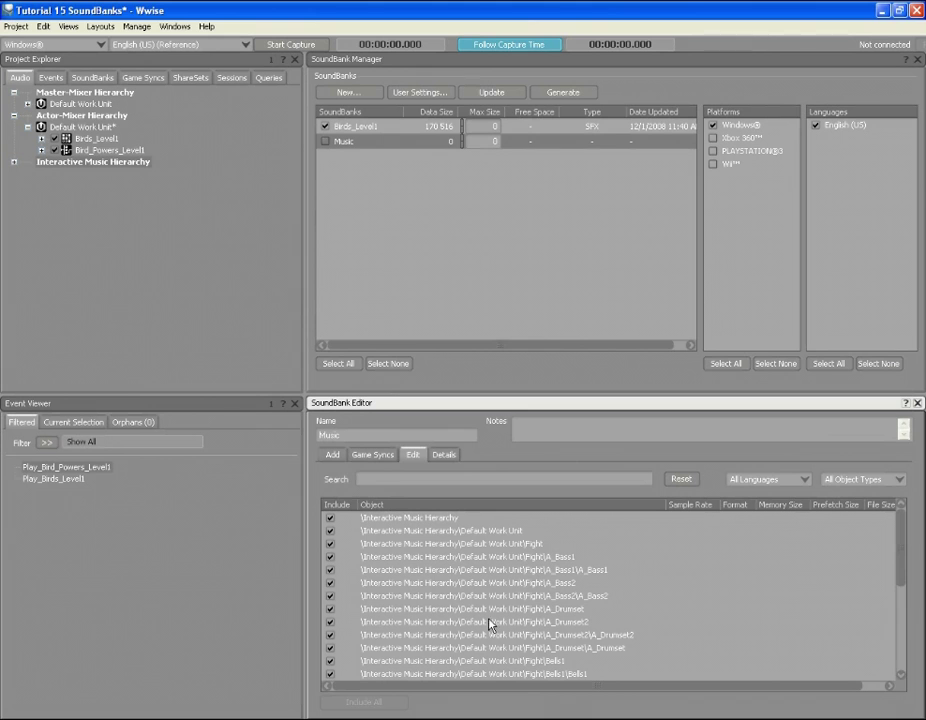
pyautogui.click(332, 454)
pyautogui.click(373, 128)
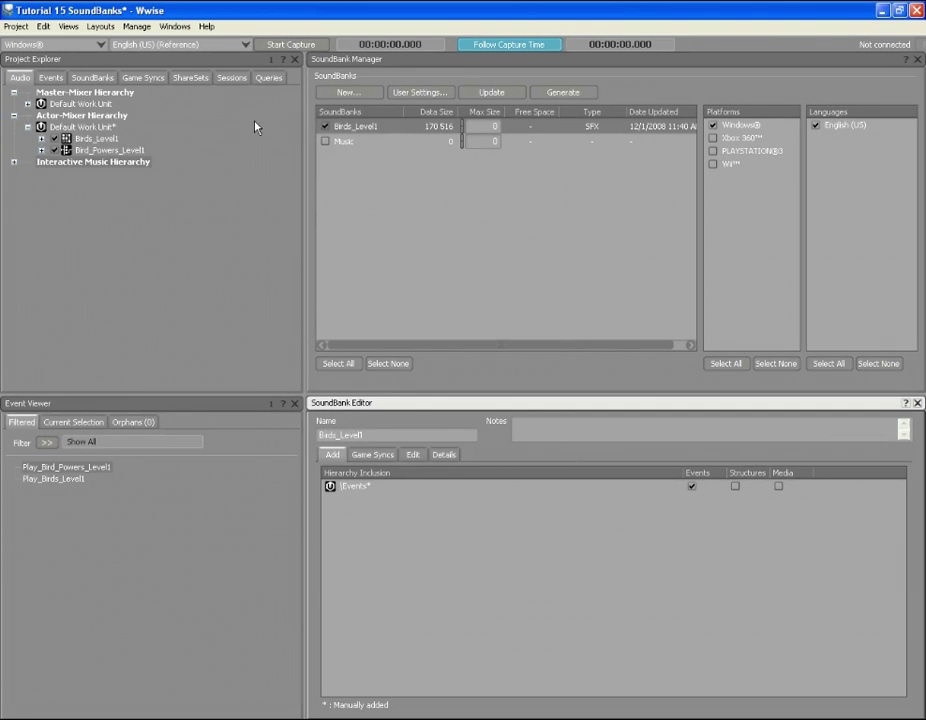
# - Create a Play event named New under the Events Default Work Unit and confirm Birds_Level1 includes it
pyautogui.click(52, 79)
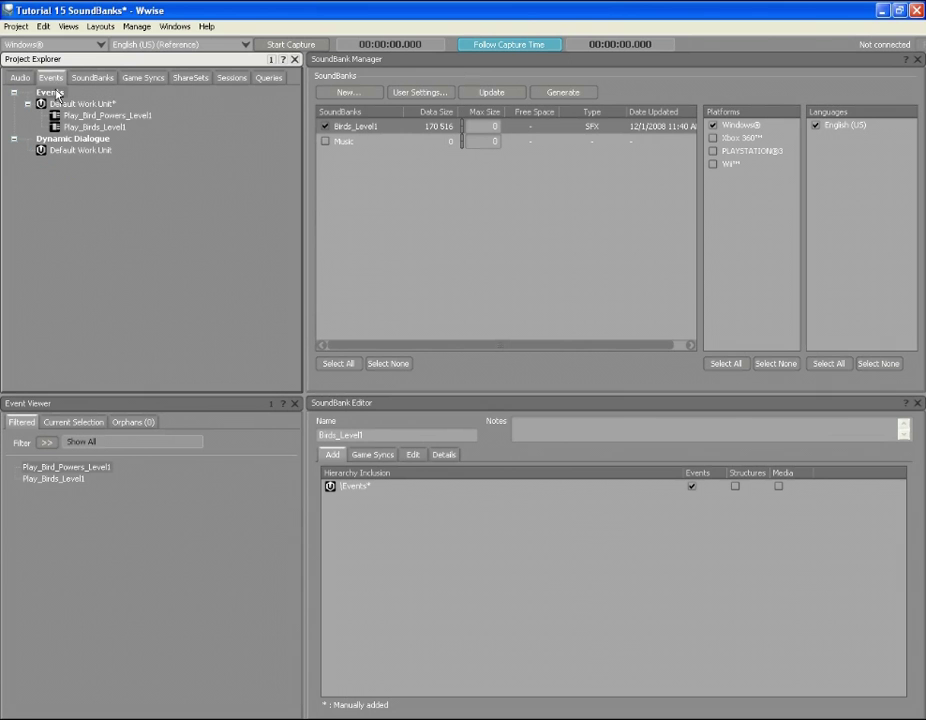
pyautogui.rightClick(60, 104)
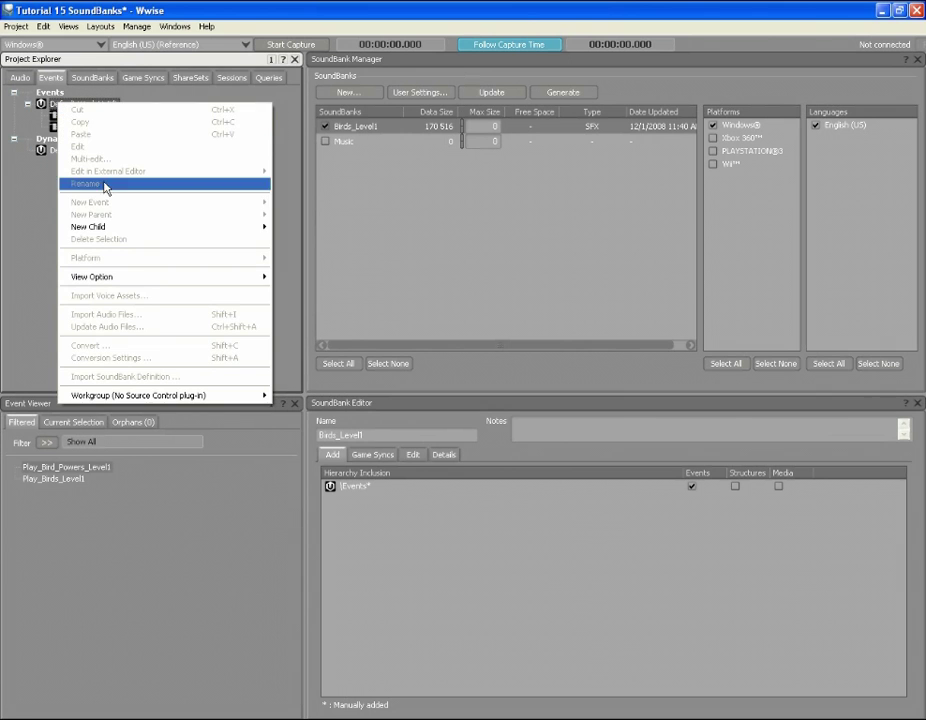
pyautogui.moveTo(262, 229)
pyautogui.click(290, 258)
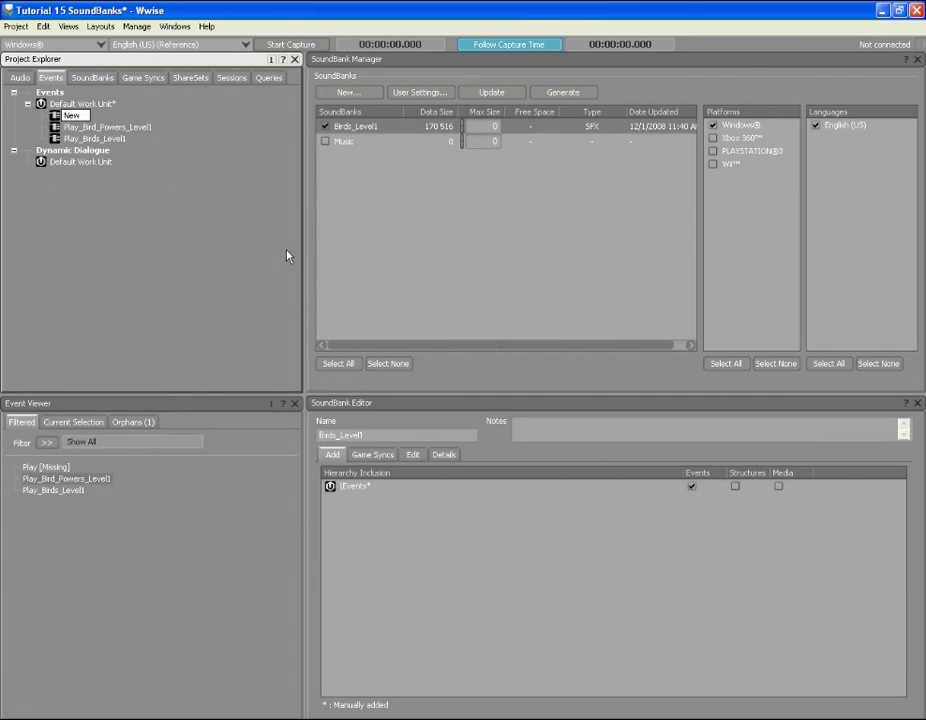
pyautogui.press('Return')
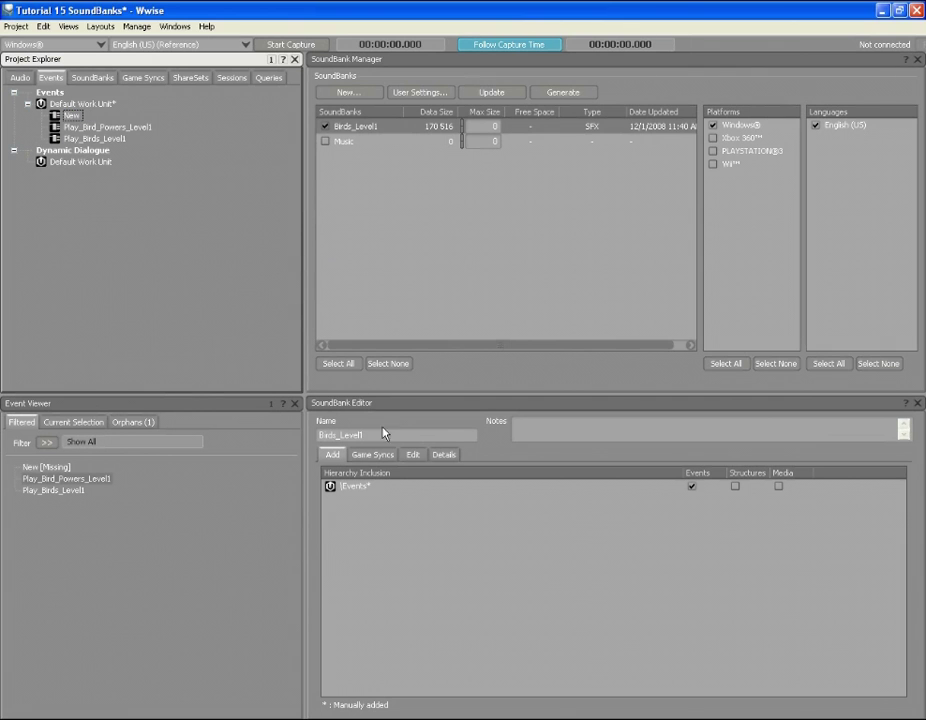
pyautogui.click(413, 455)
pyautogui.click(407, 545)
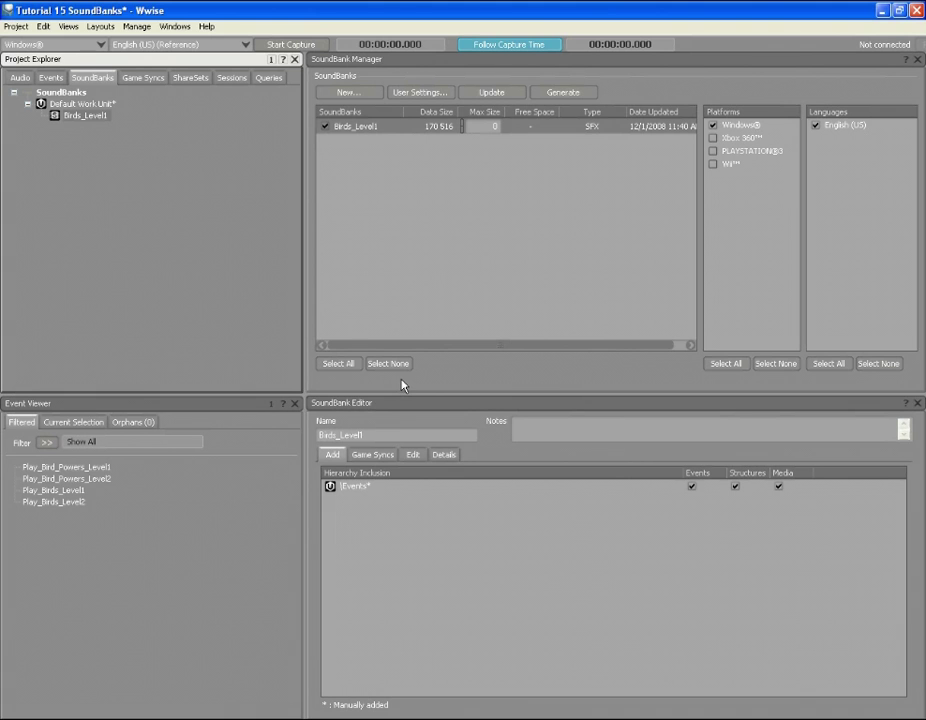
# - Import the SoundBank definition file DefinitionFile_Exclusion.txt into SoundBanks and dismiss the import log
pyautogui.rightClick(76, 97)
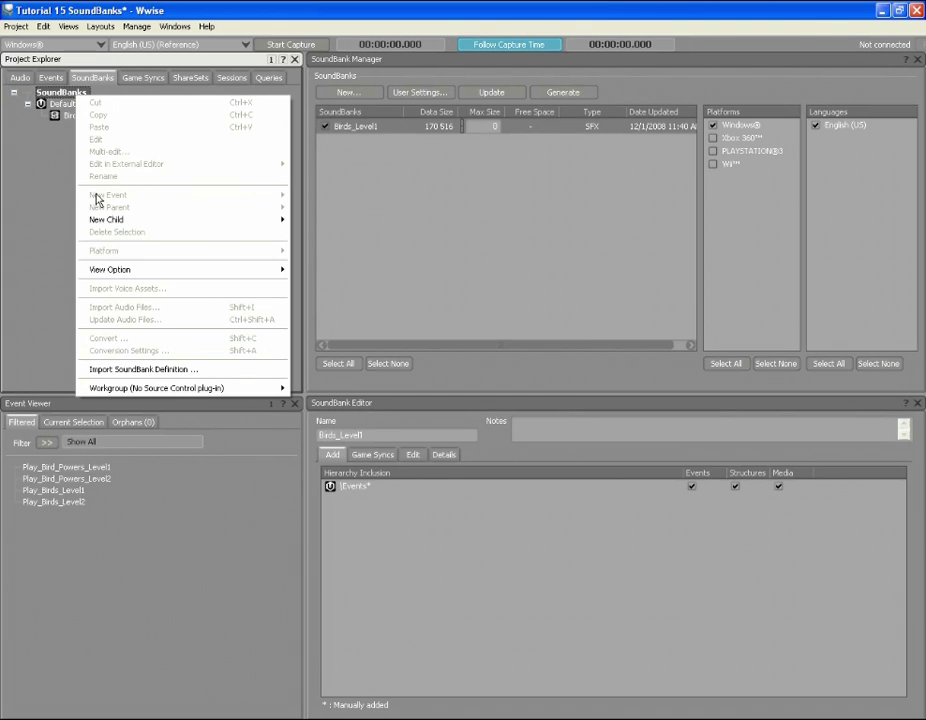
pyautogui.click(120, 369)
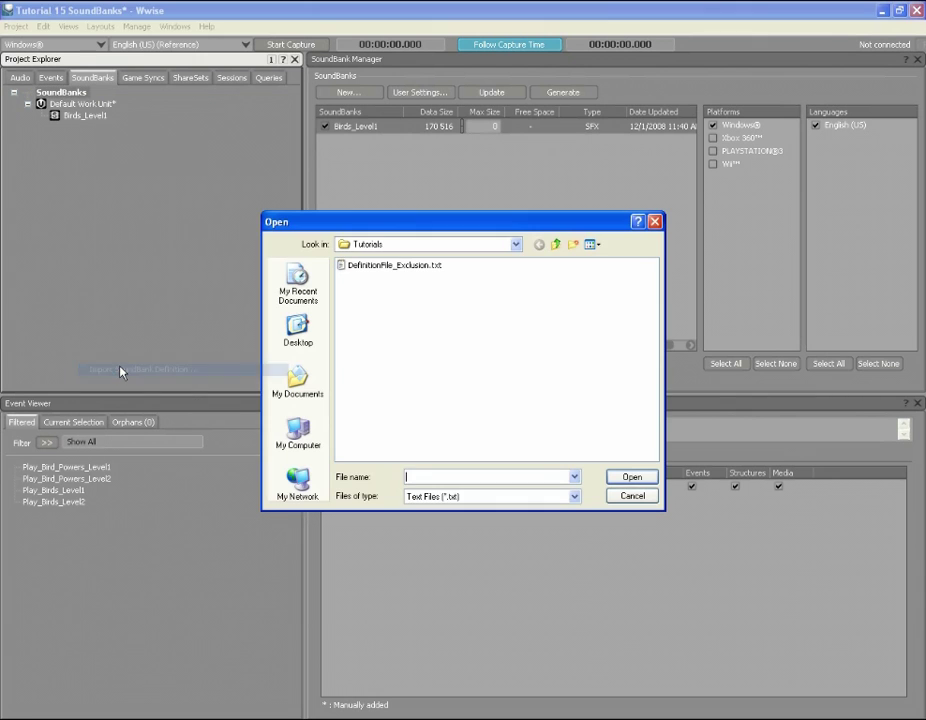
pyautogui.click(408, 268)
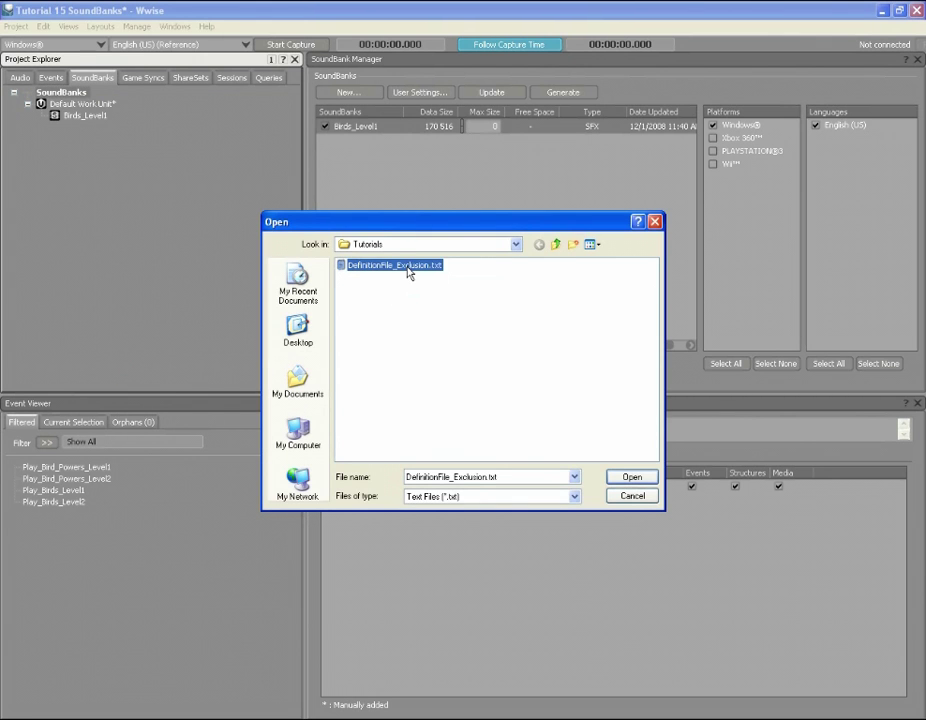
pyautogui.click(632, 477)
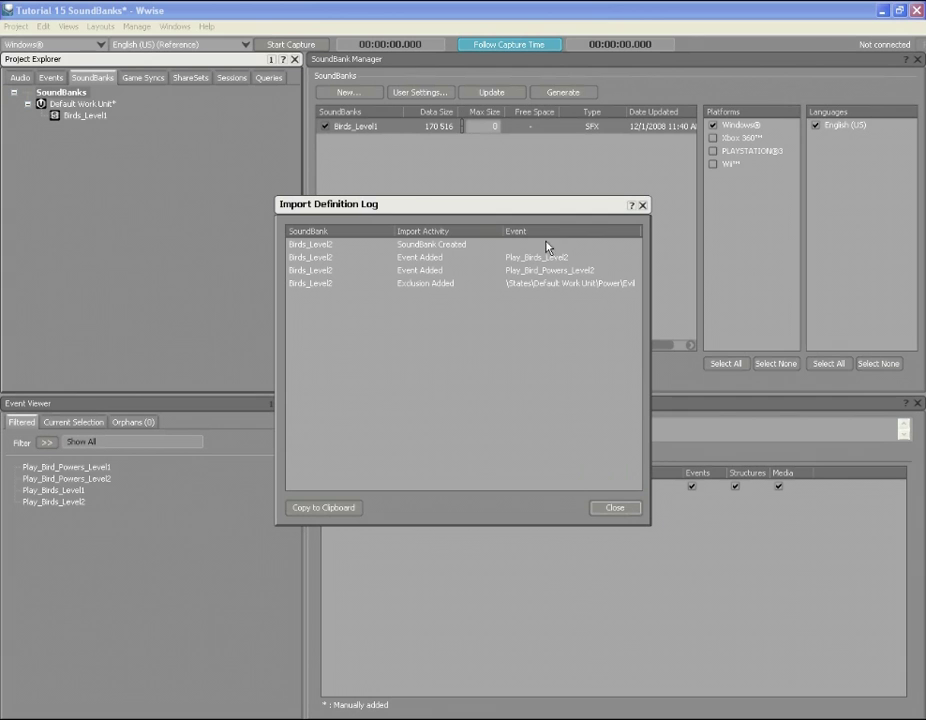
pyautogui.click(615, 509)
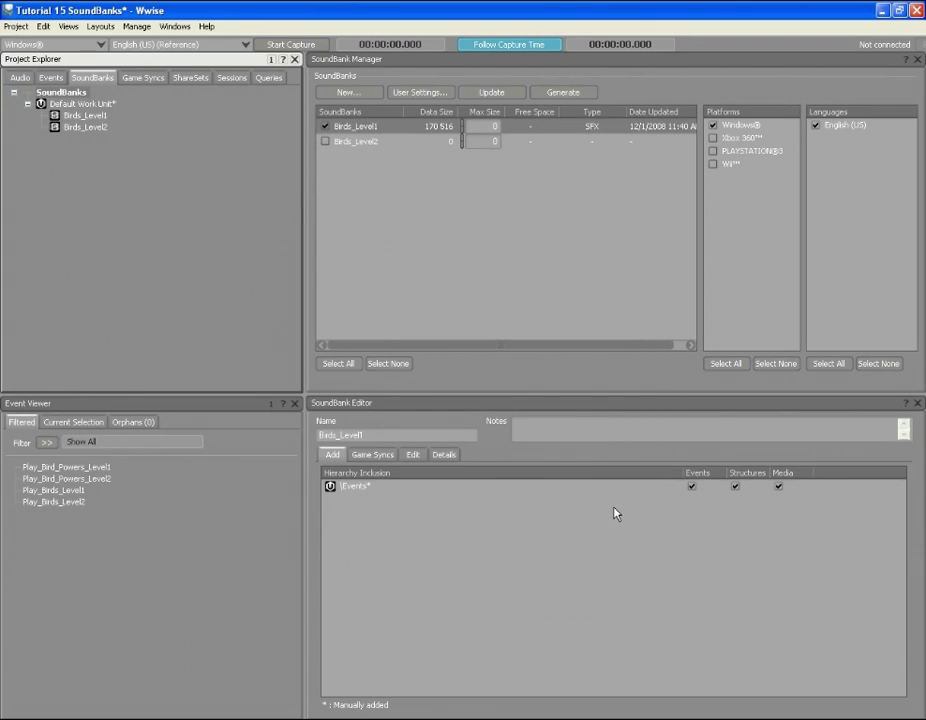
# - Inspect Birds_Level2's excluded Power states and its included Level2 events
pyautogui.click(373, 146)
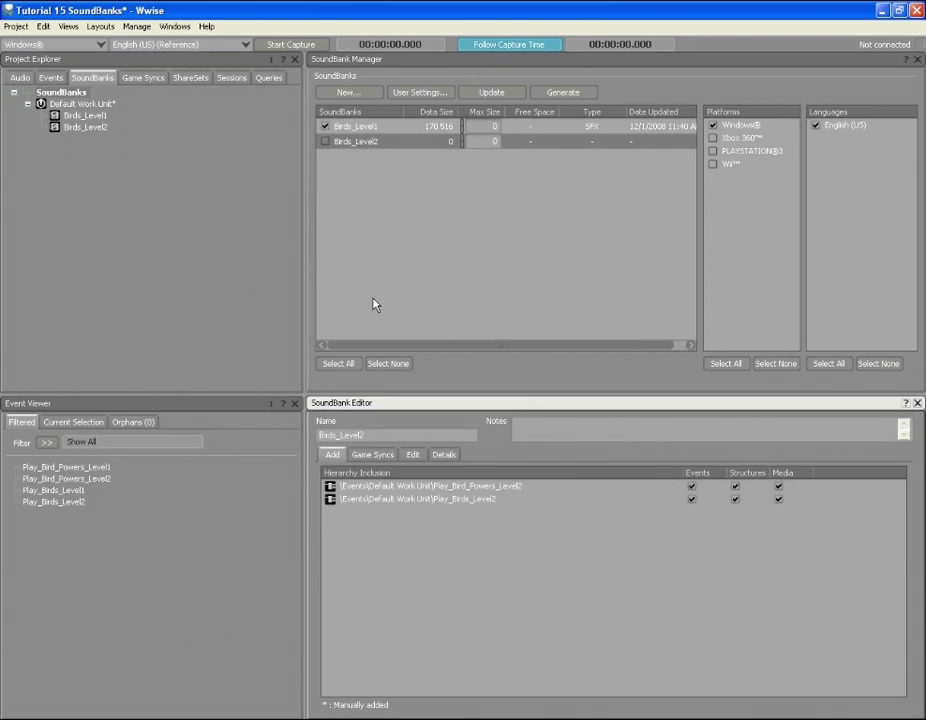
pyautogui.click(374, 454)
pyautogui.click(412, 454)
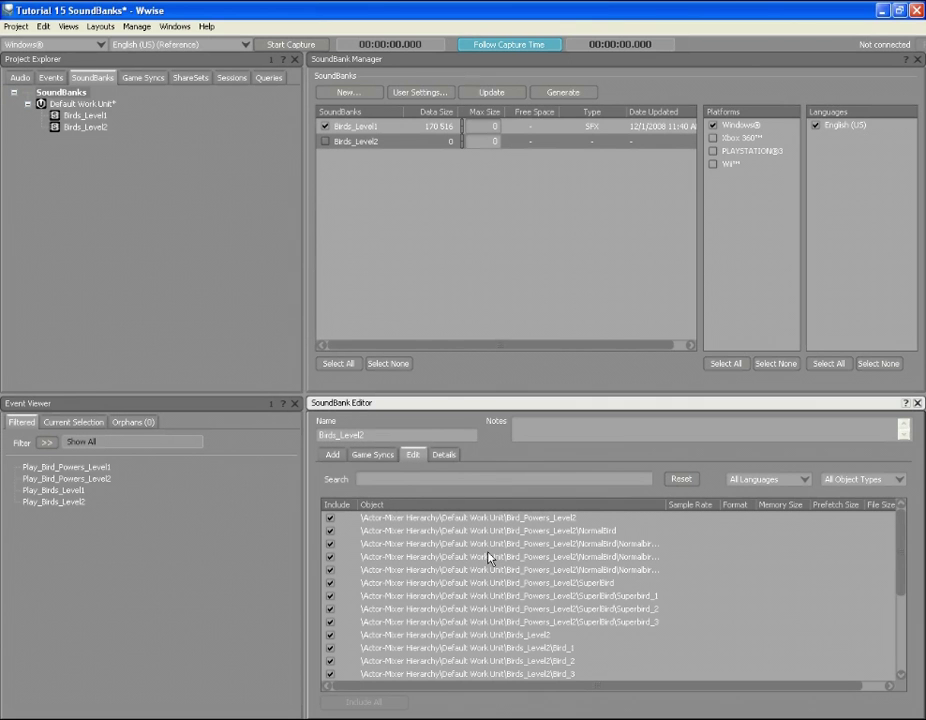